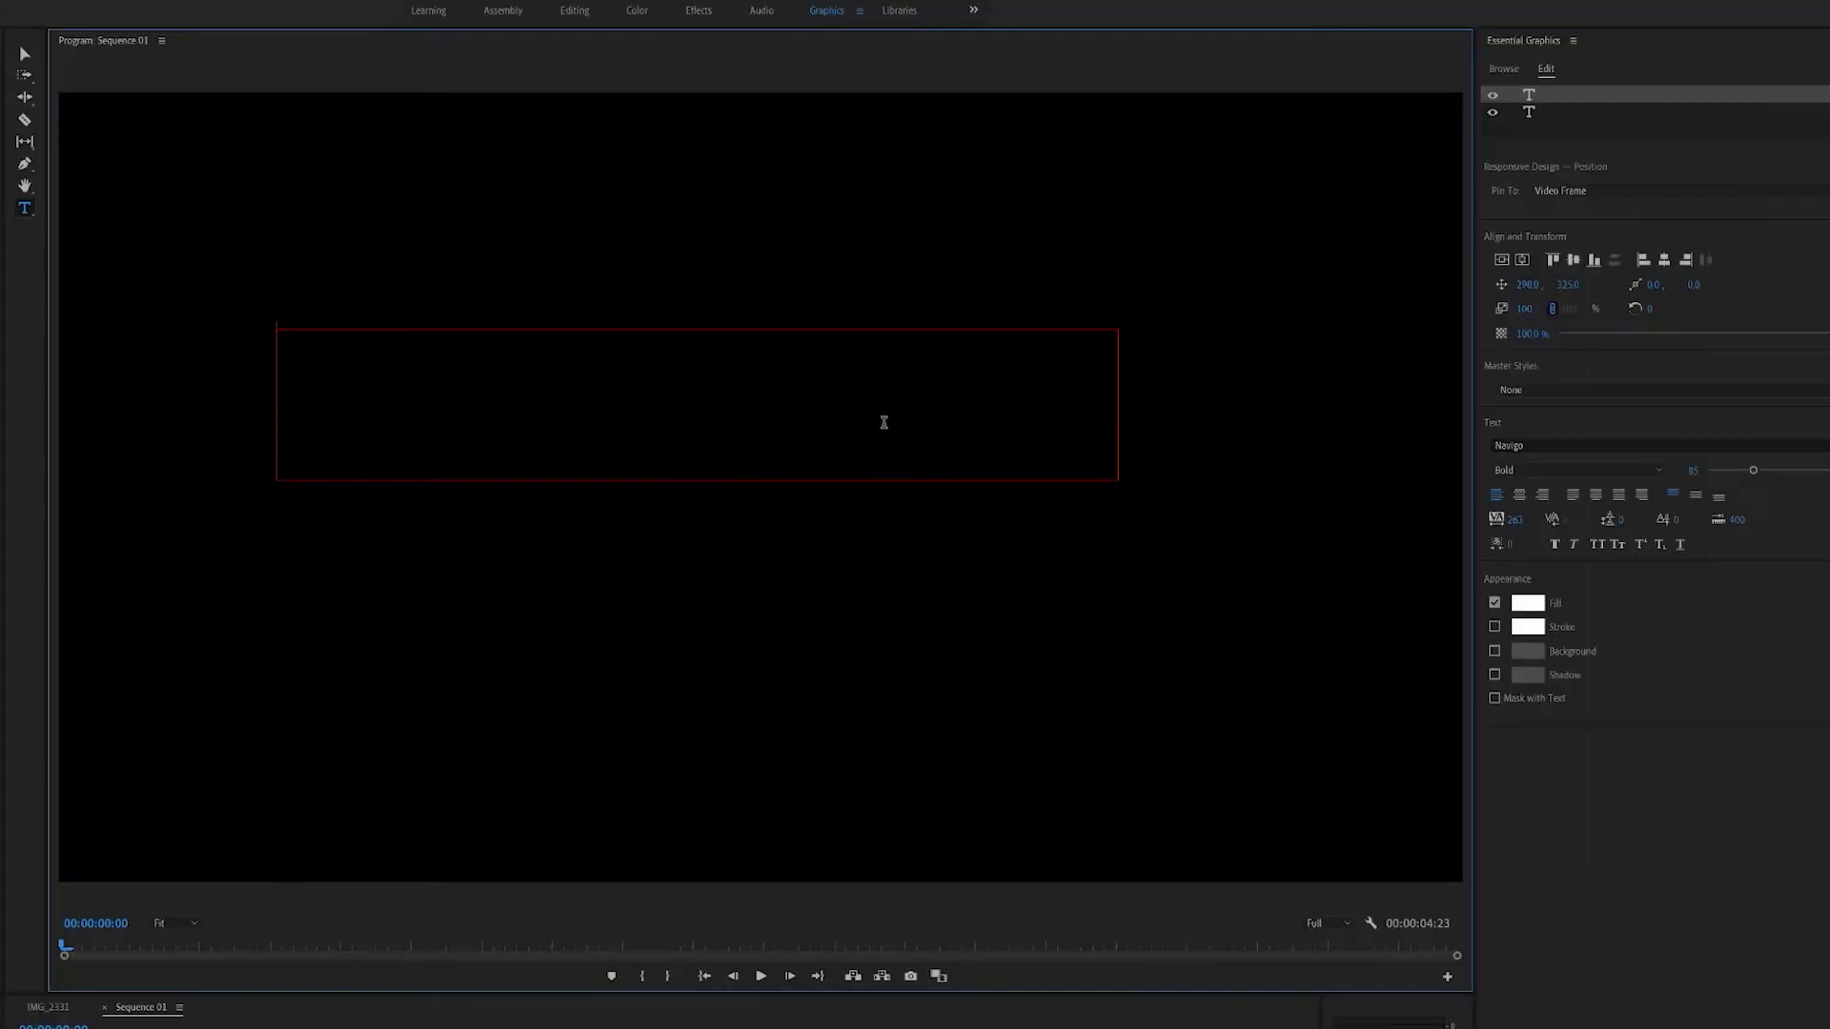
# Type the title CINEMATIC and set it to Novigo Bold.
pyautogui.write('CIN')
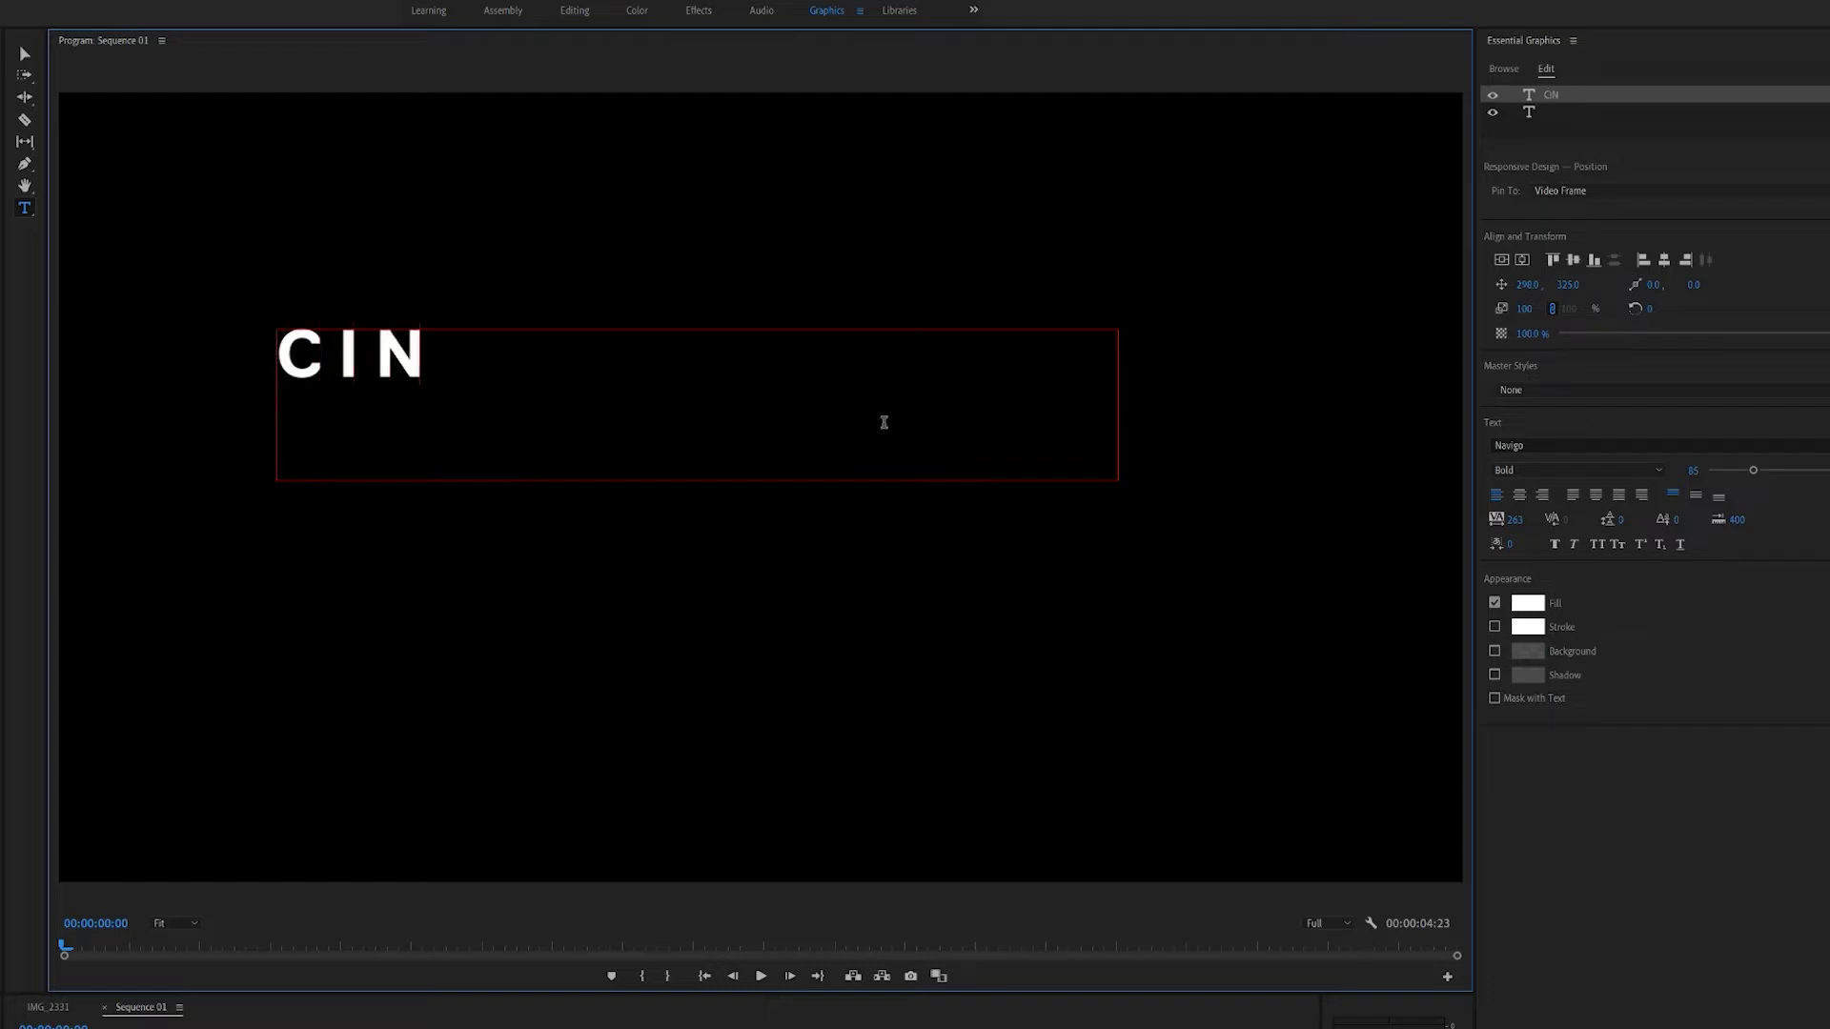
pyautogui.write('EMAT')
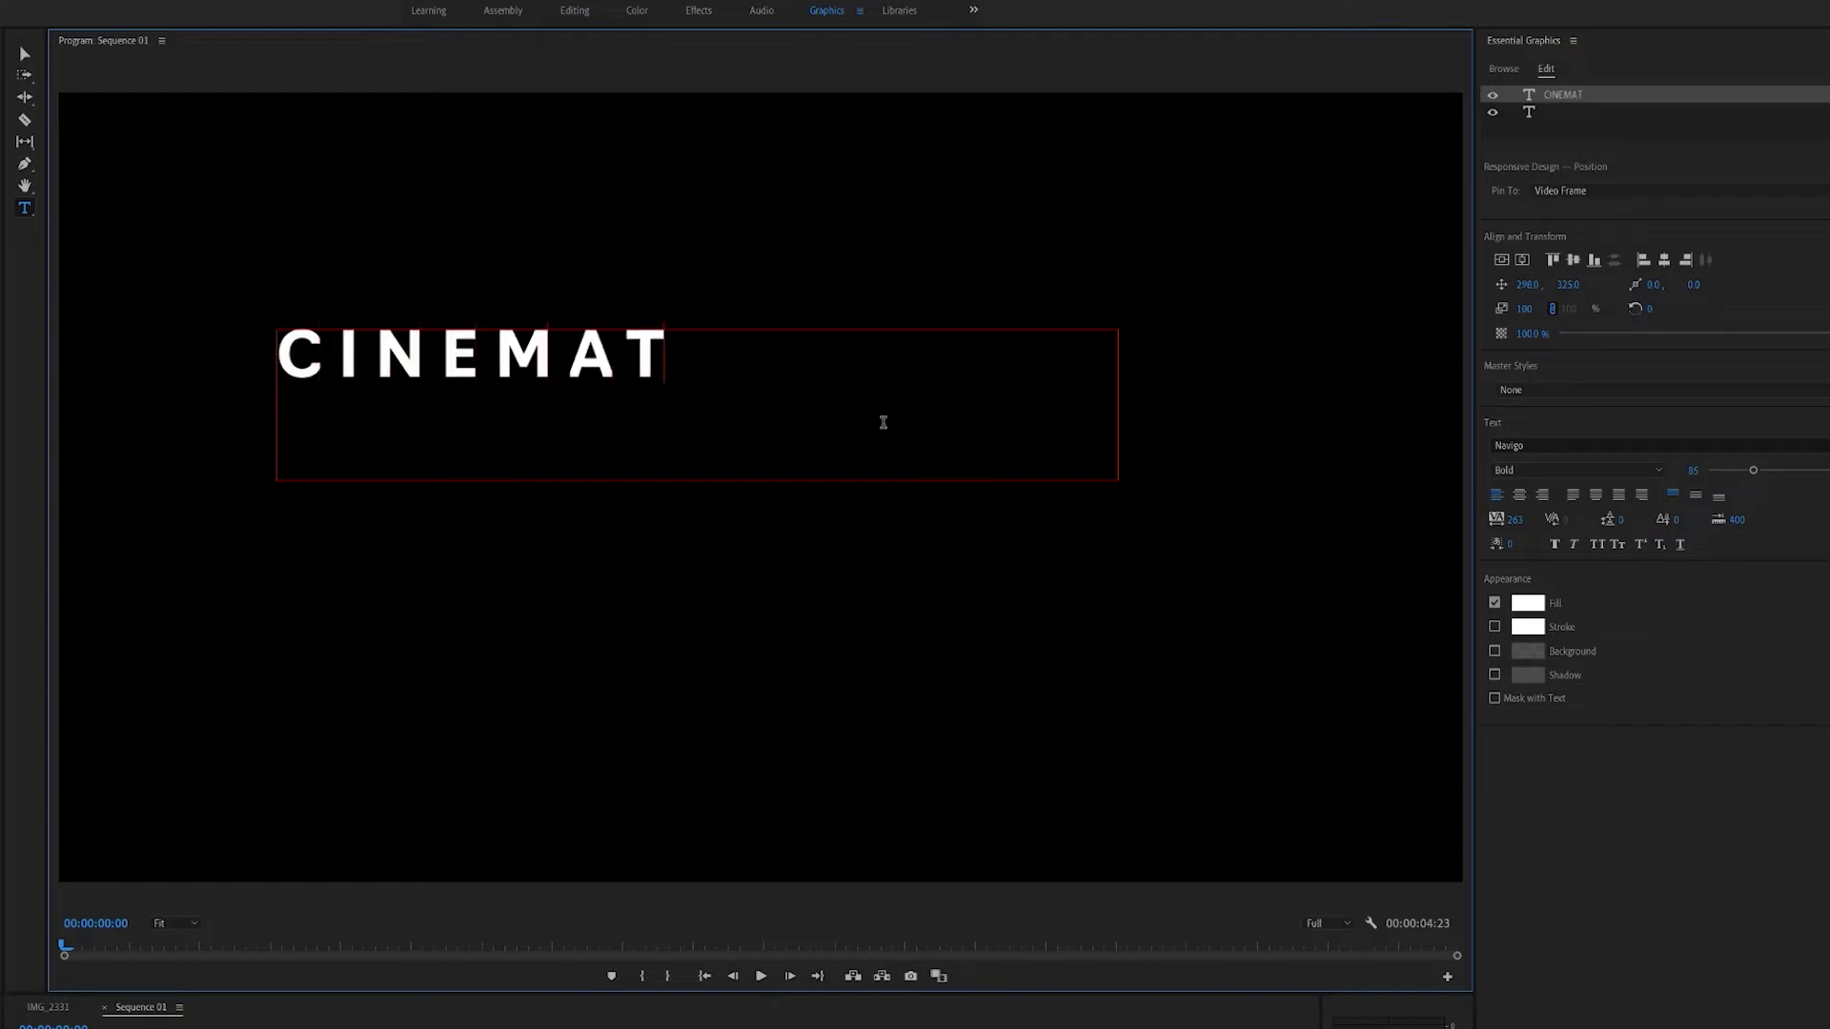
pyautogui.write('IC')
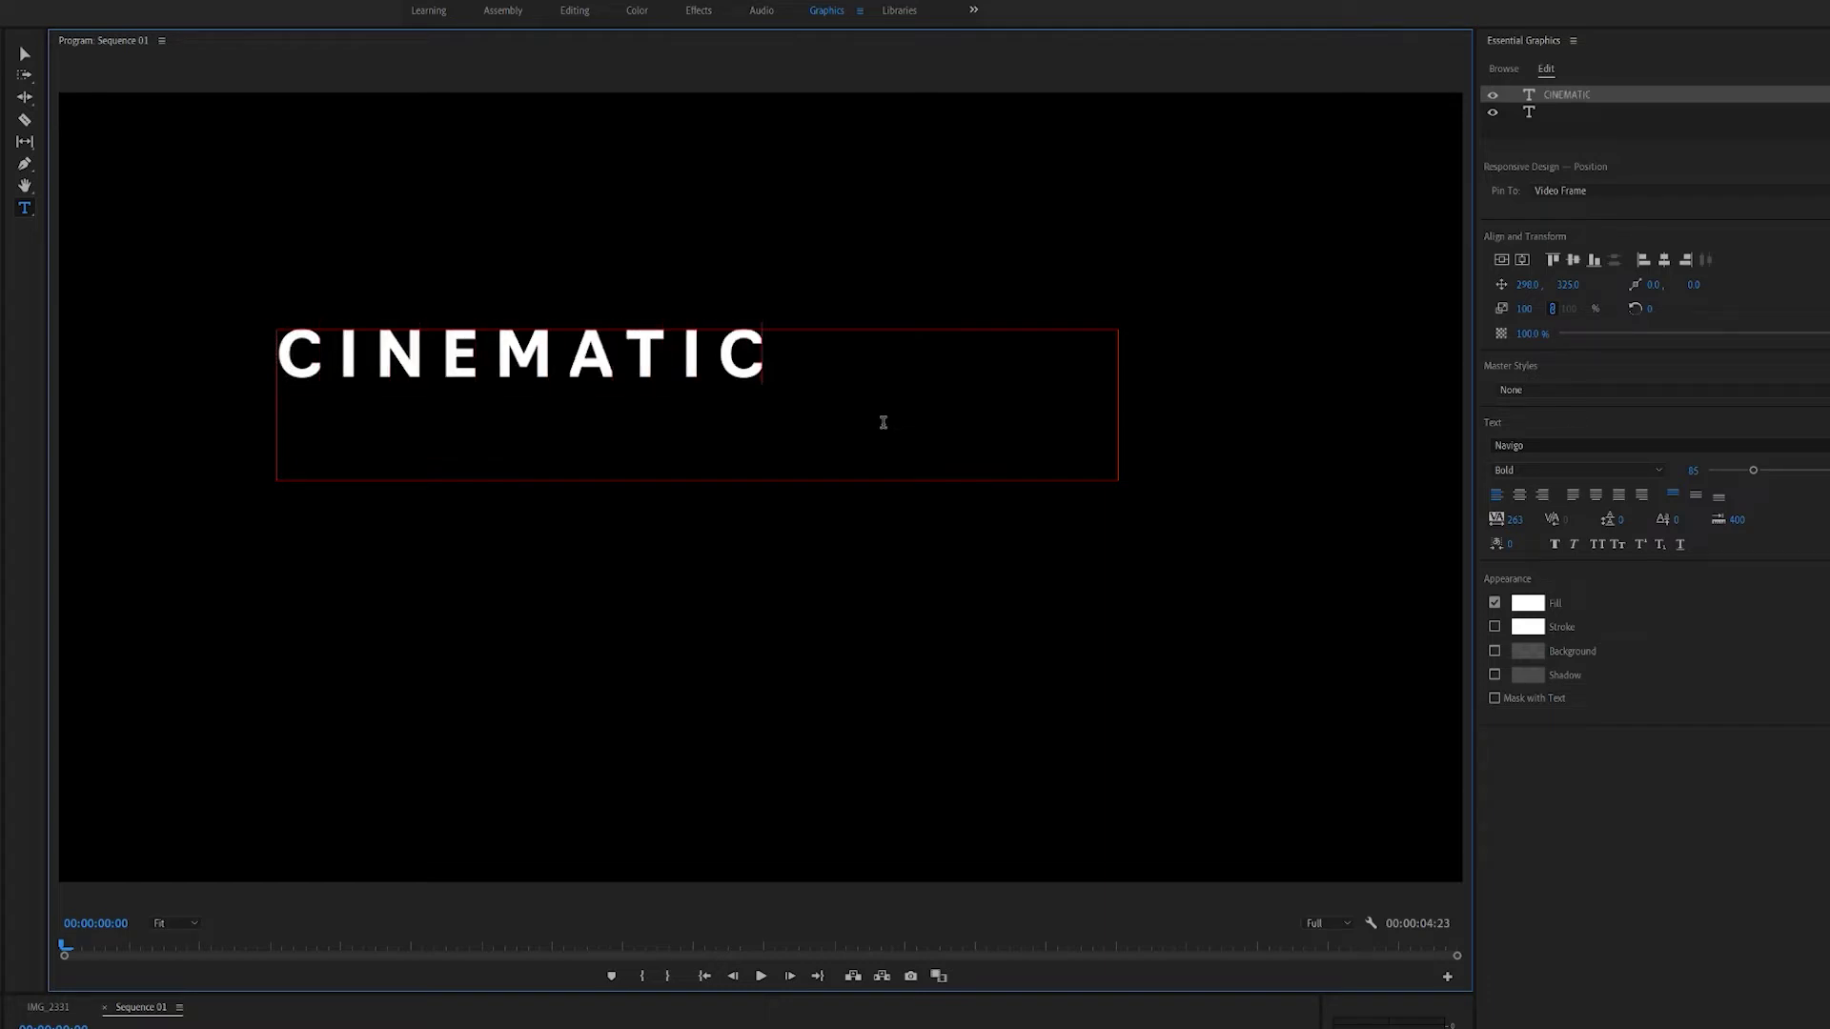
pyautogui.hotkey('ctrl', 'a')
pyautogui.click(1567, 445)
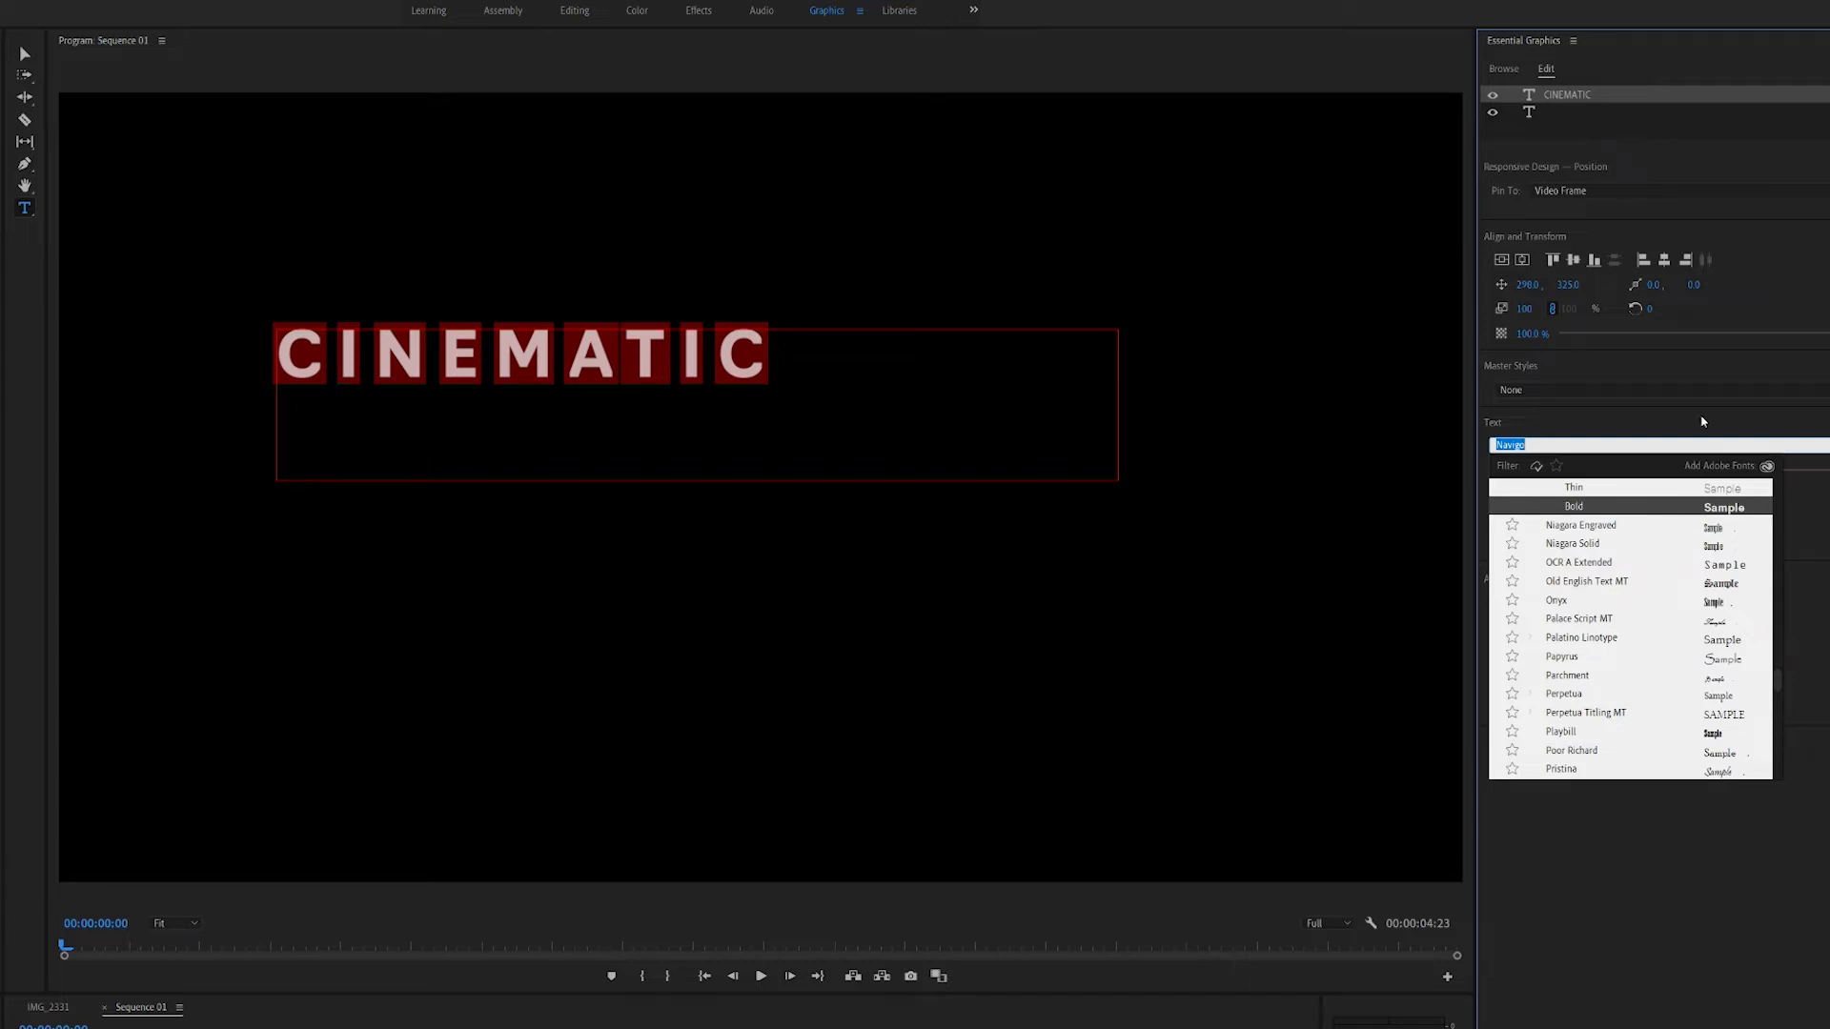
pyautogui.click(1702, 510)
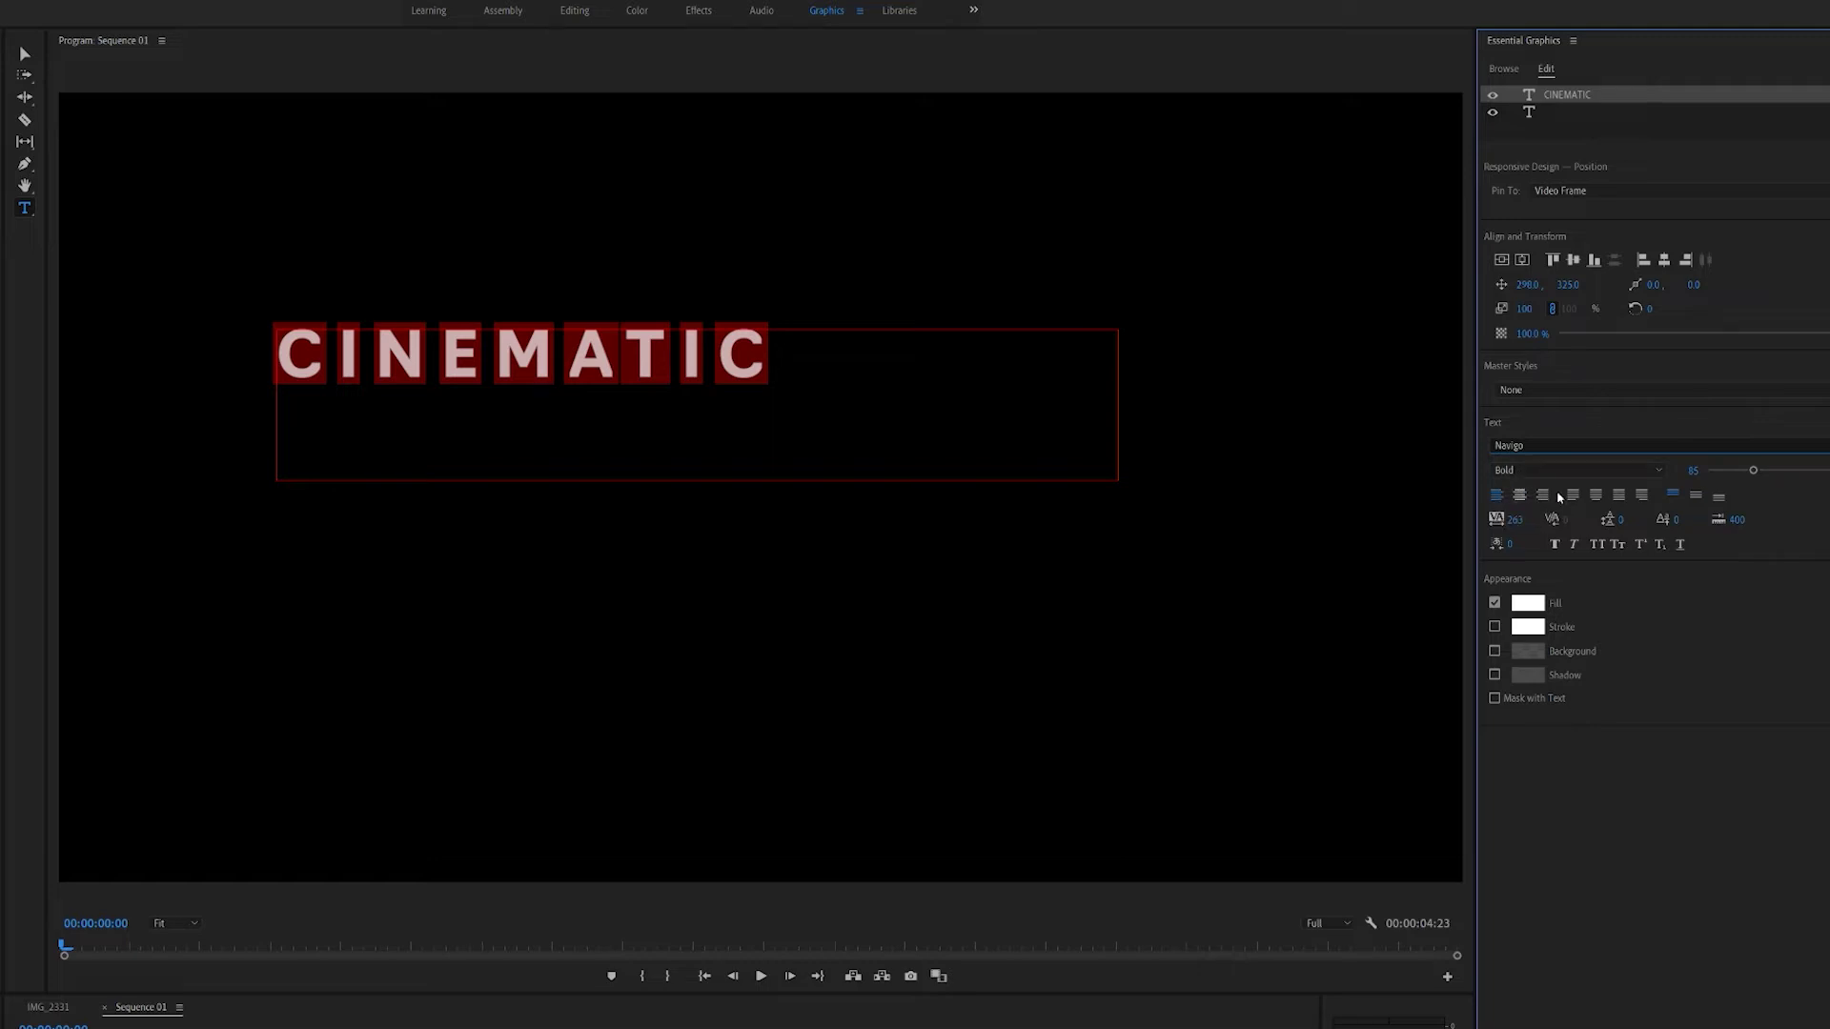
# Centre CINEMATIC in its box and the frame, with tracking 400 and size 73.
pyautogui.click(1523, 494)
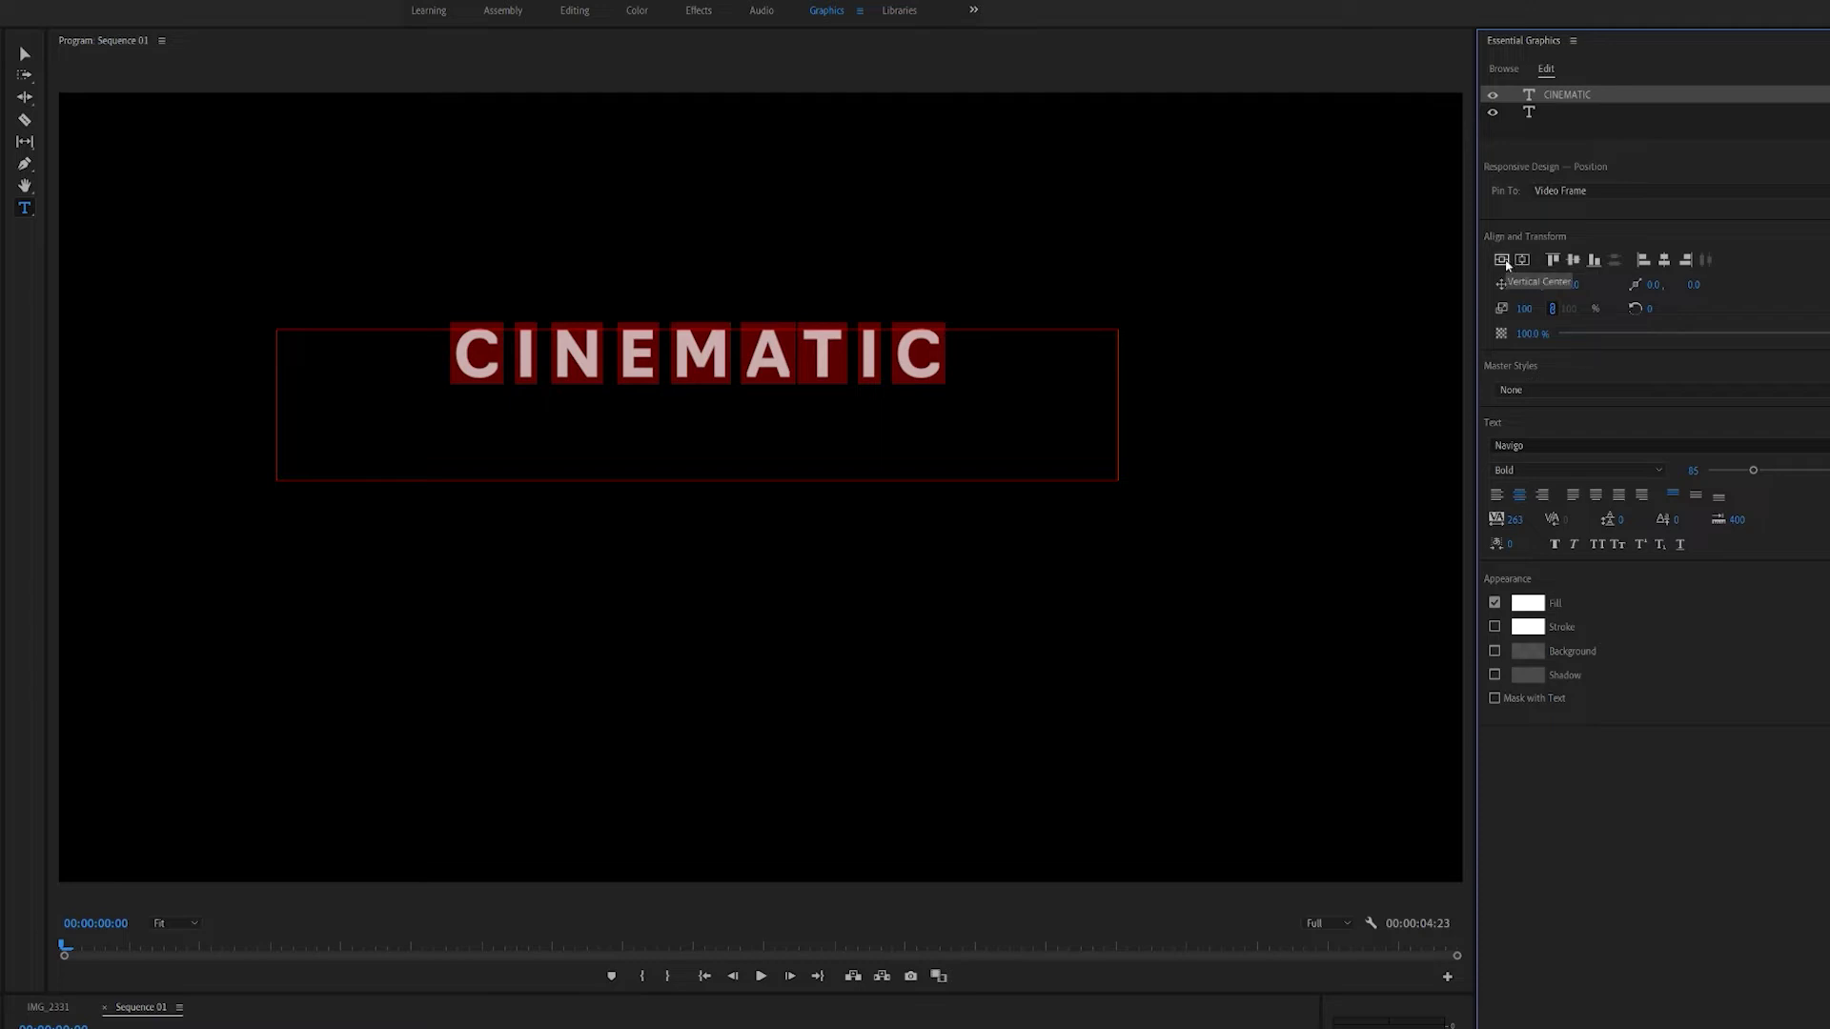
pyautogui.click(1520, 261)
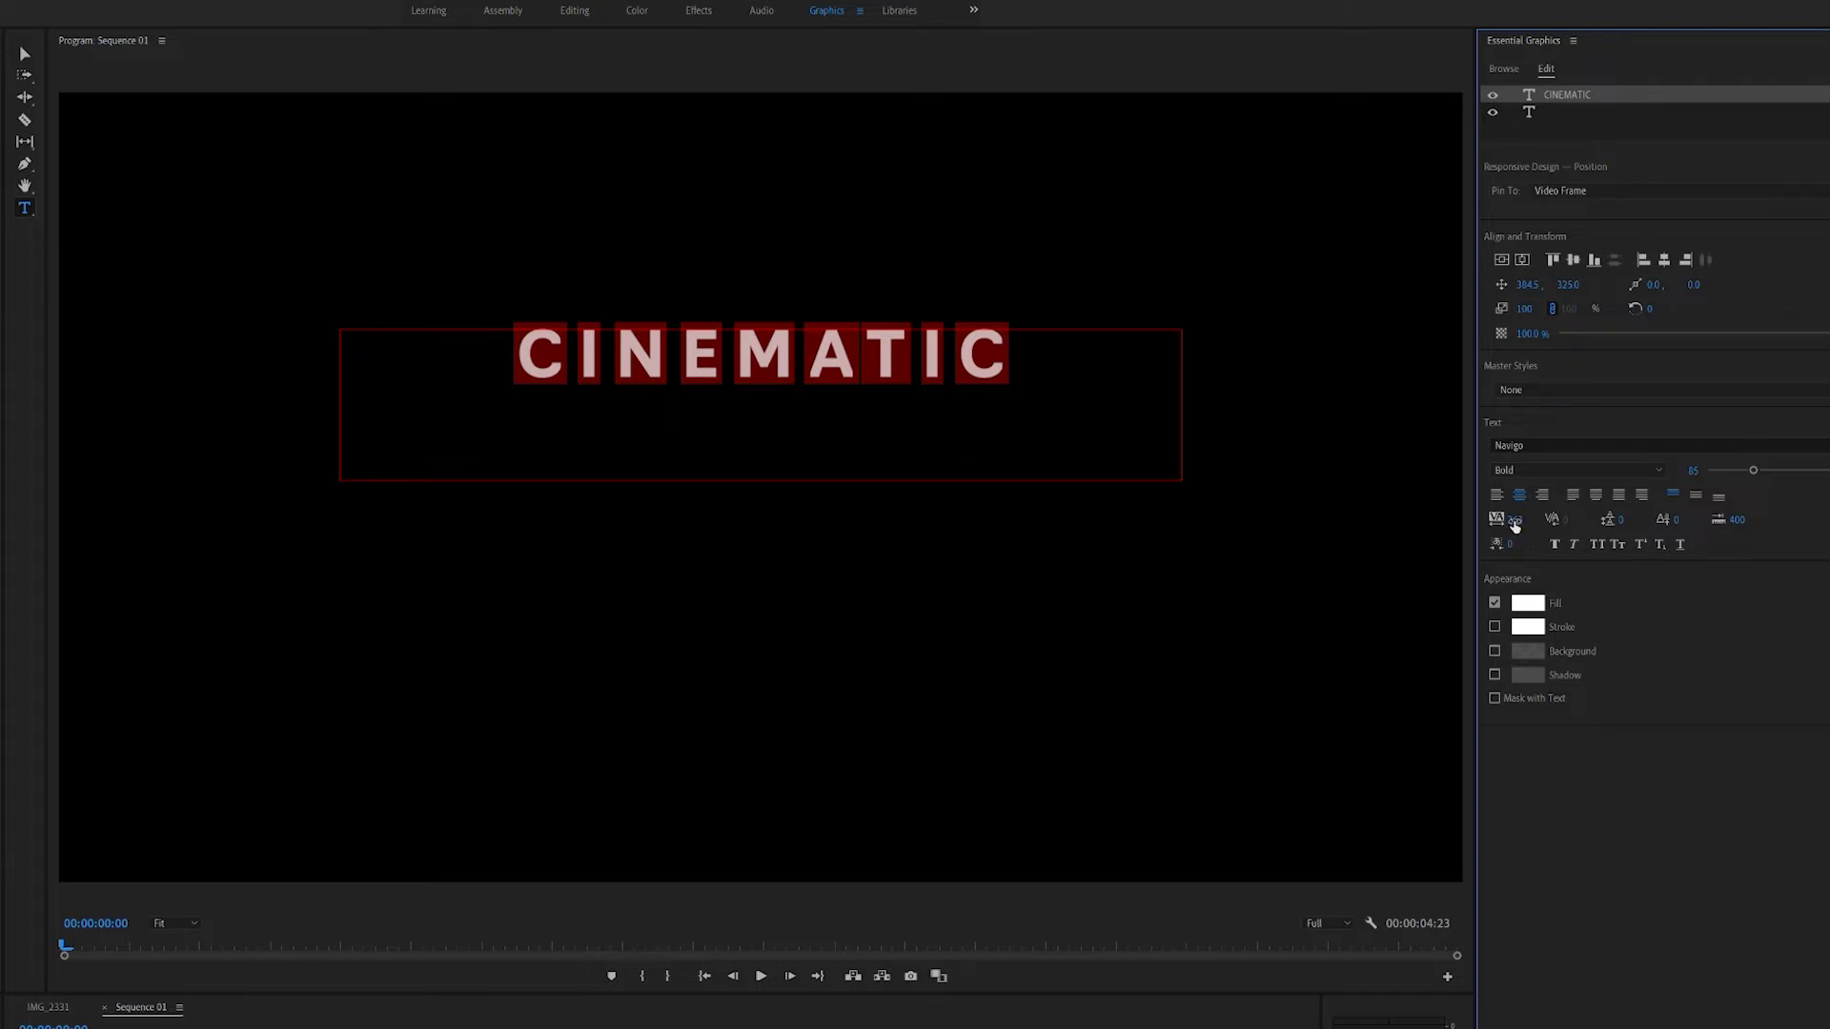
pyautogui.moveTo(1514, 520); pyautogui.dragTo(1640, 519)
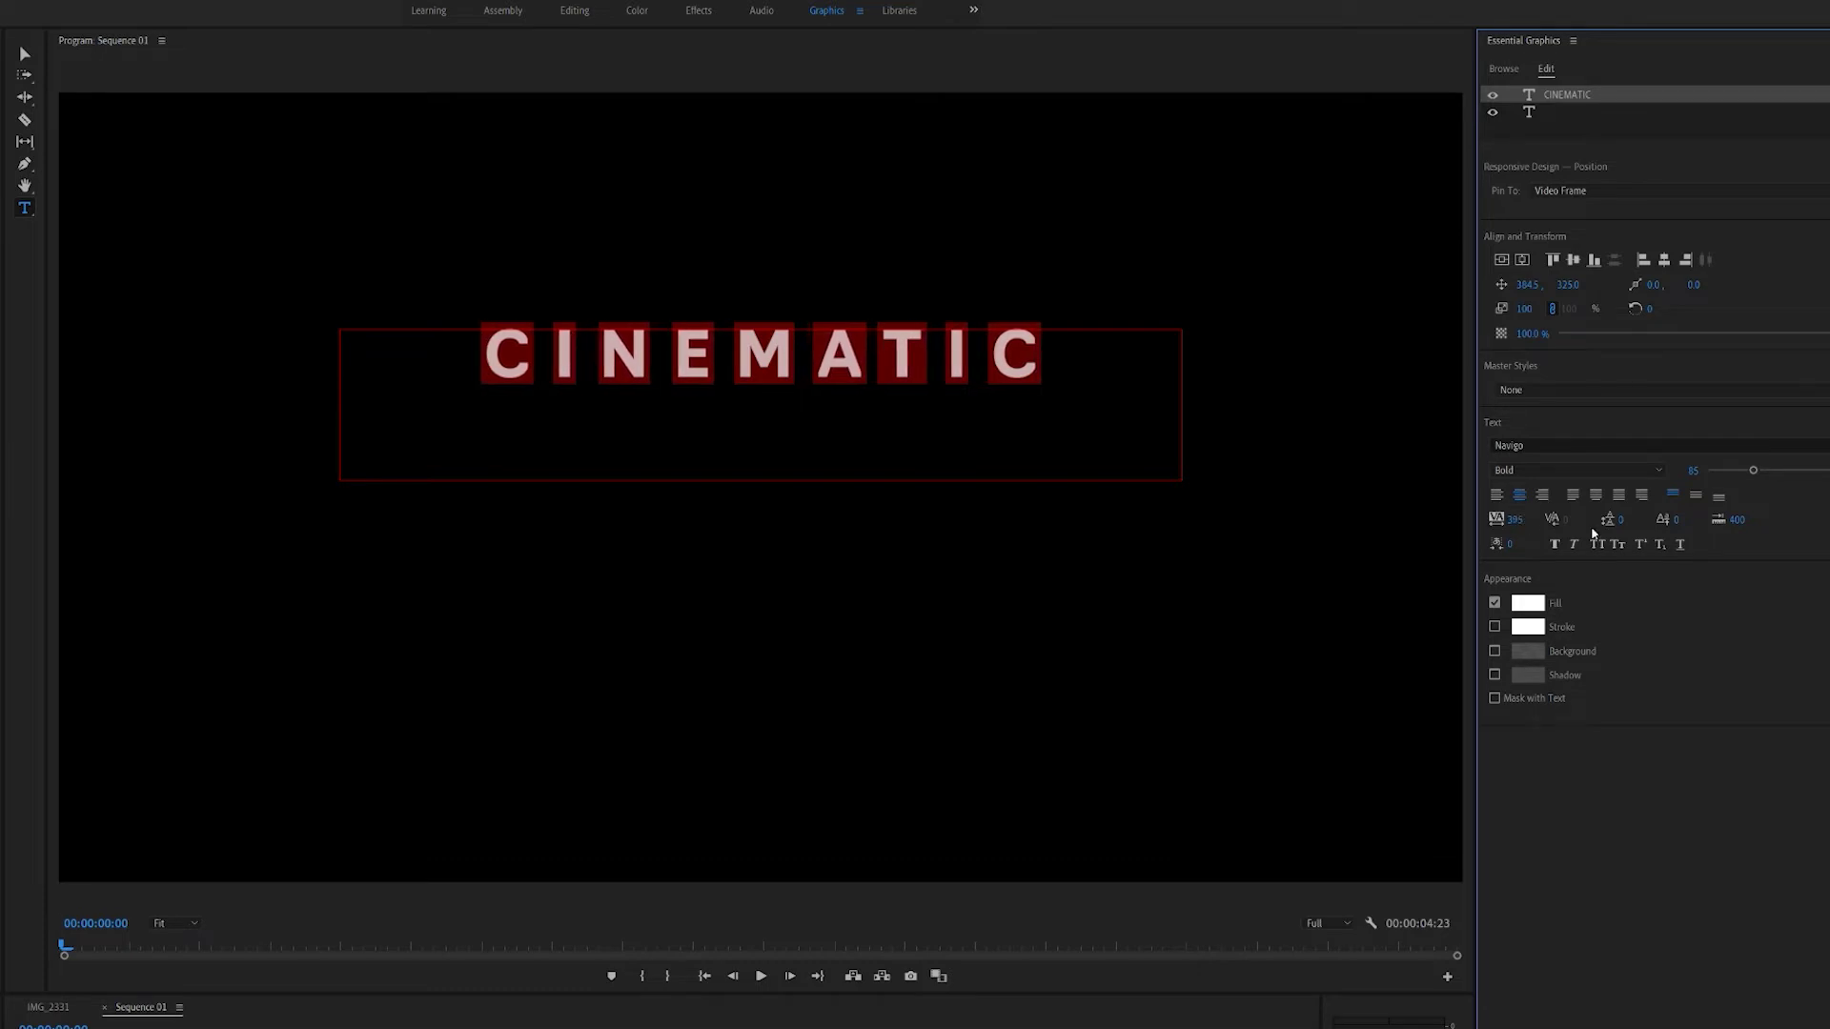
pyautogui.moveTo(1753, 470); pyautogui.dragTo(1747, 473)
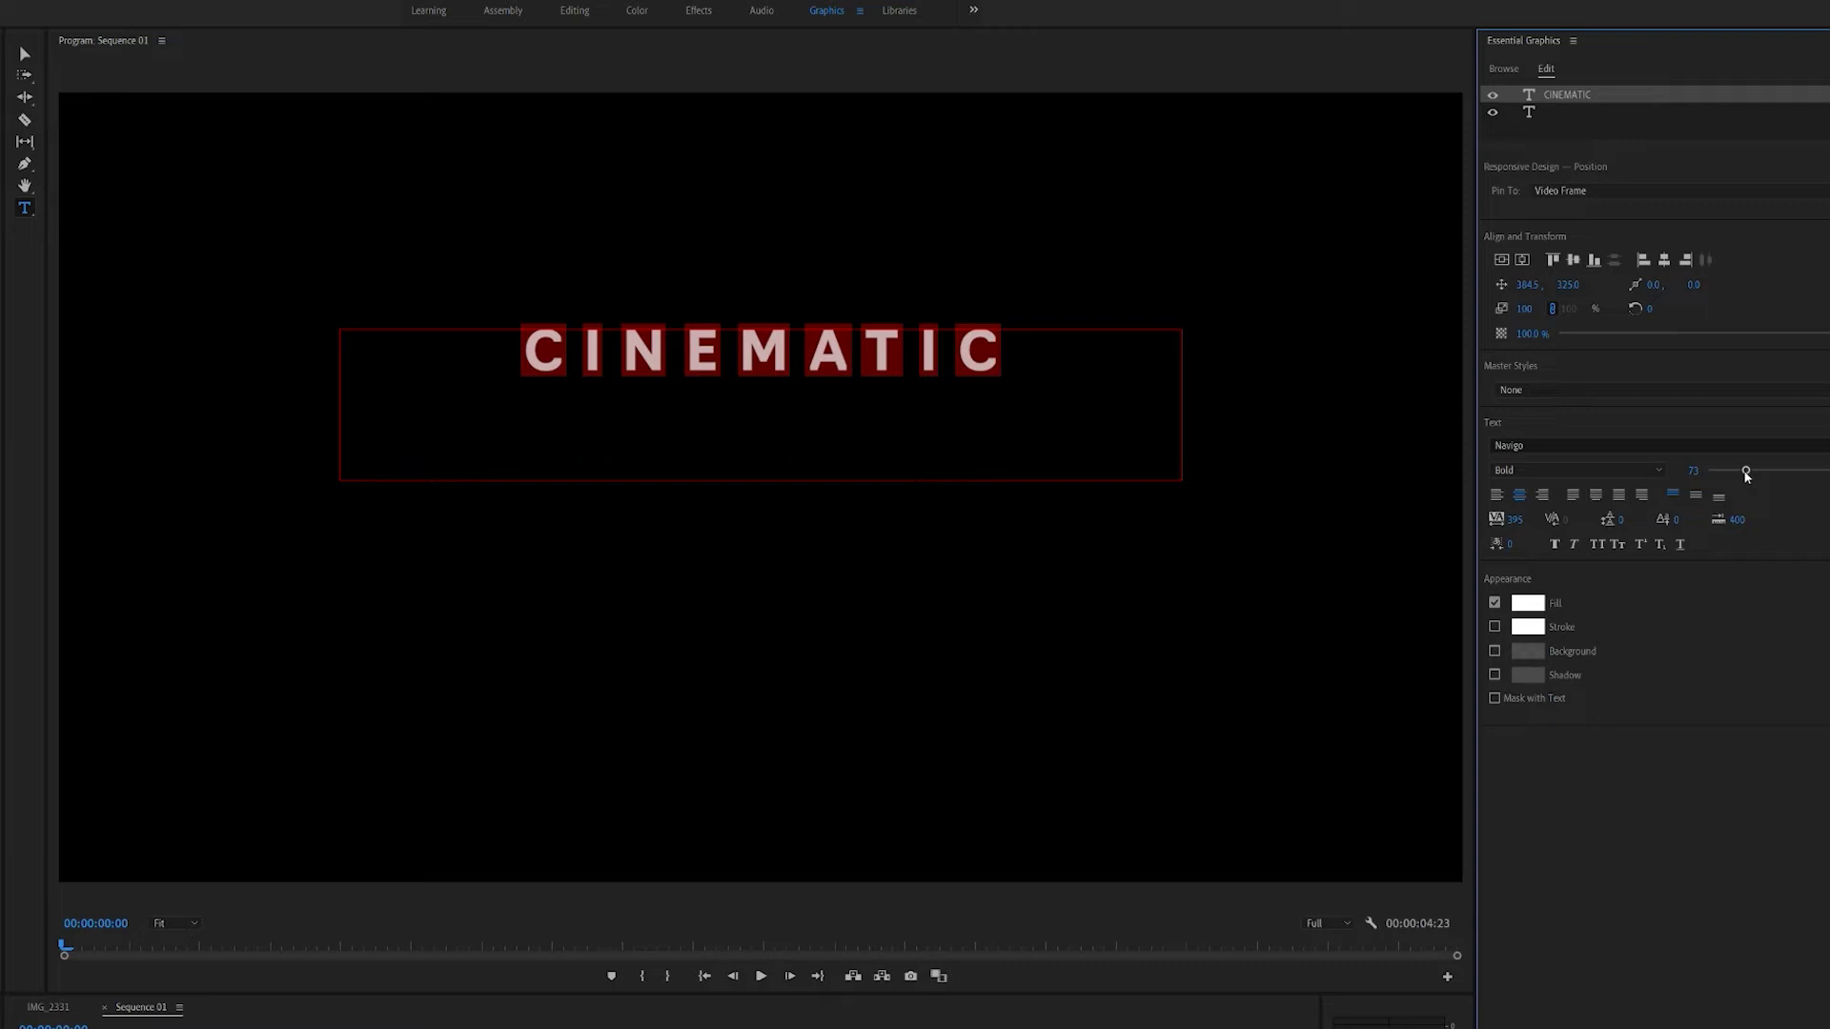
pyautogui.click(24, 207)
# Type 'a drone film' in the second text box and set it to Thin weight.
pyautogui.click(543, 531)
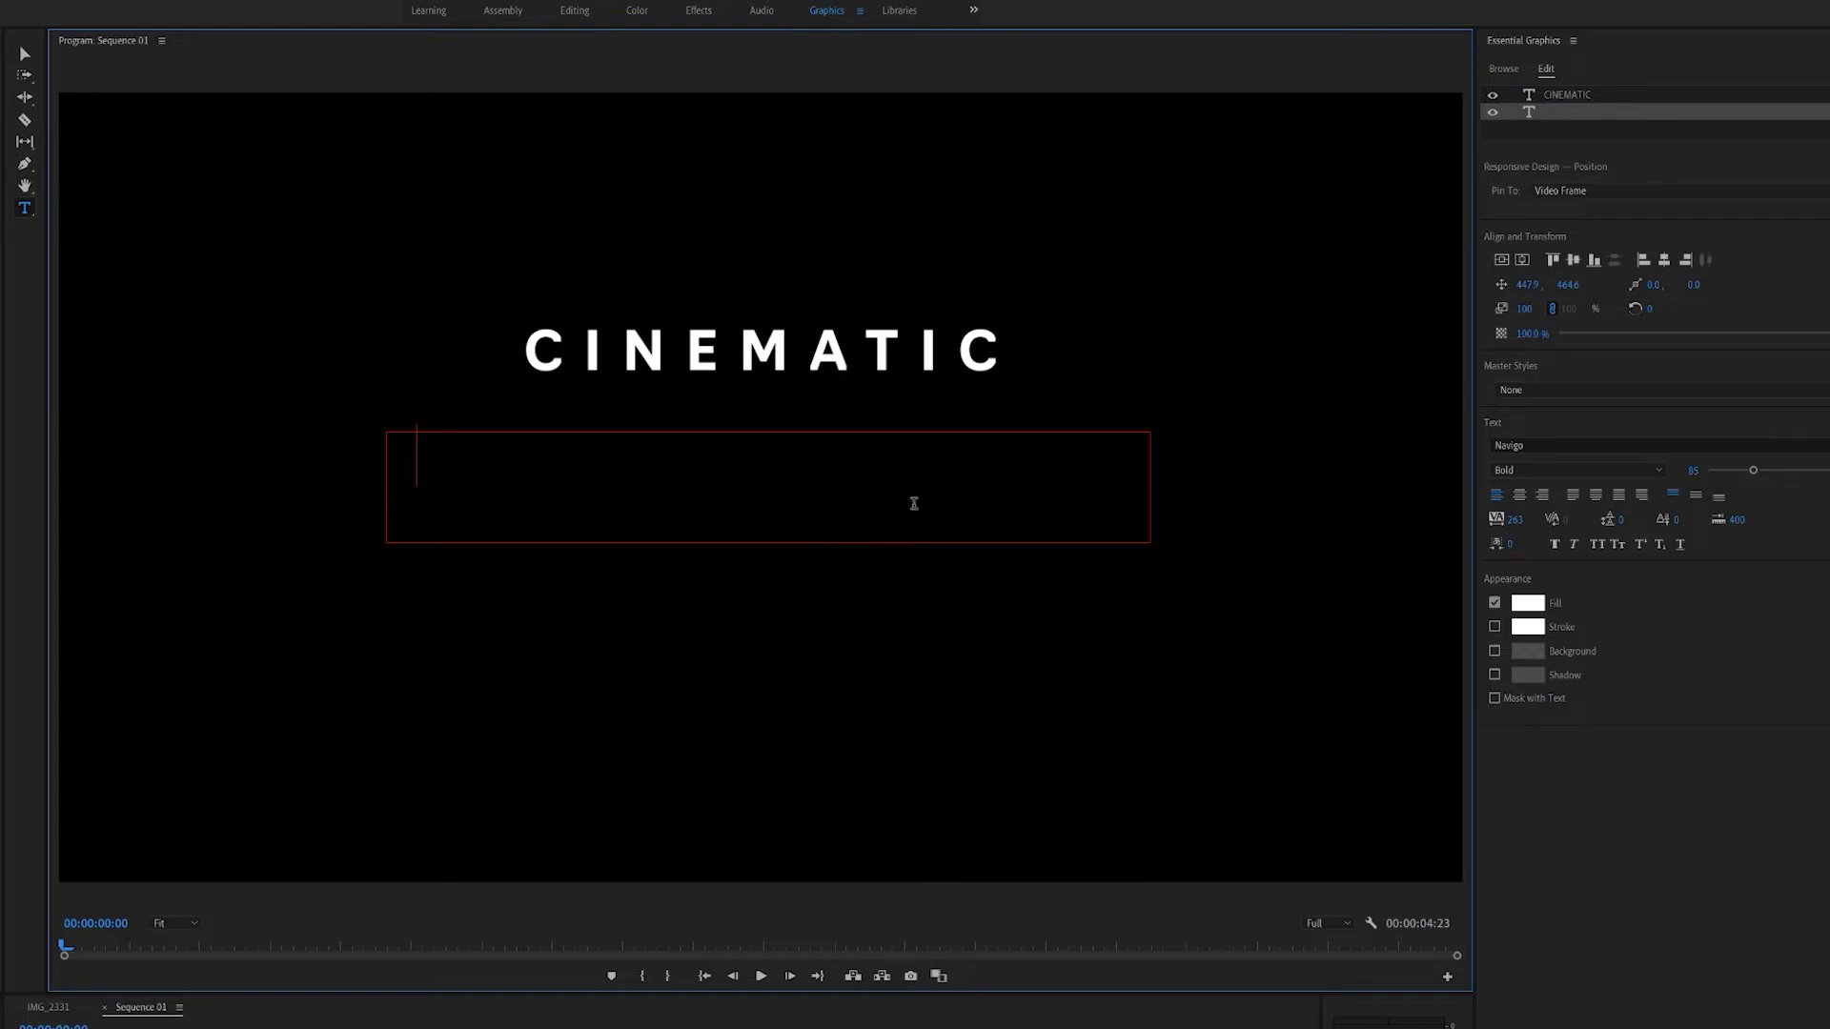
pyautogui.write('a drone')
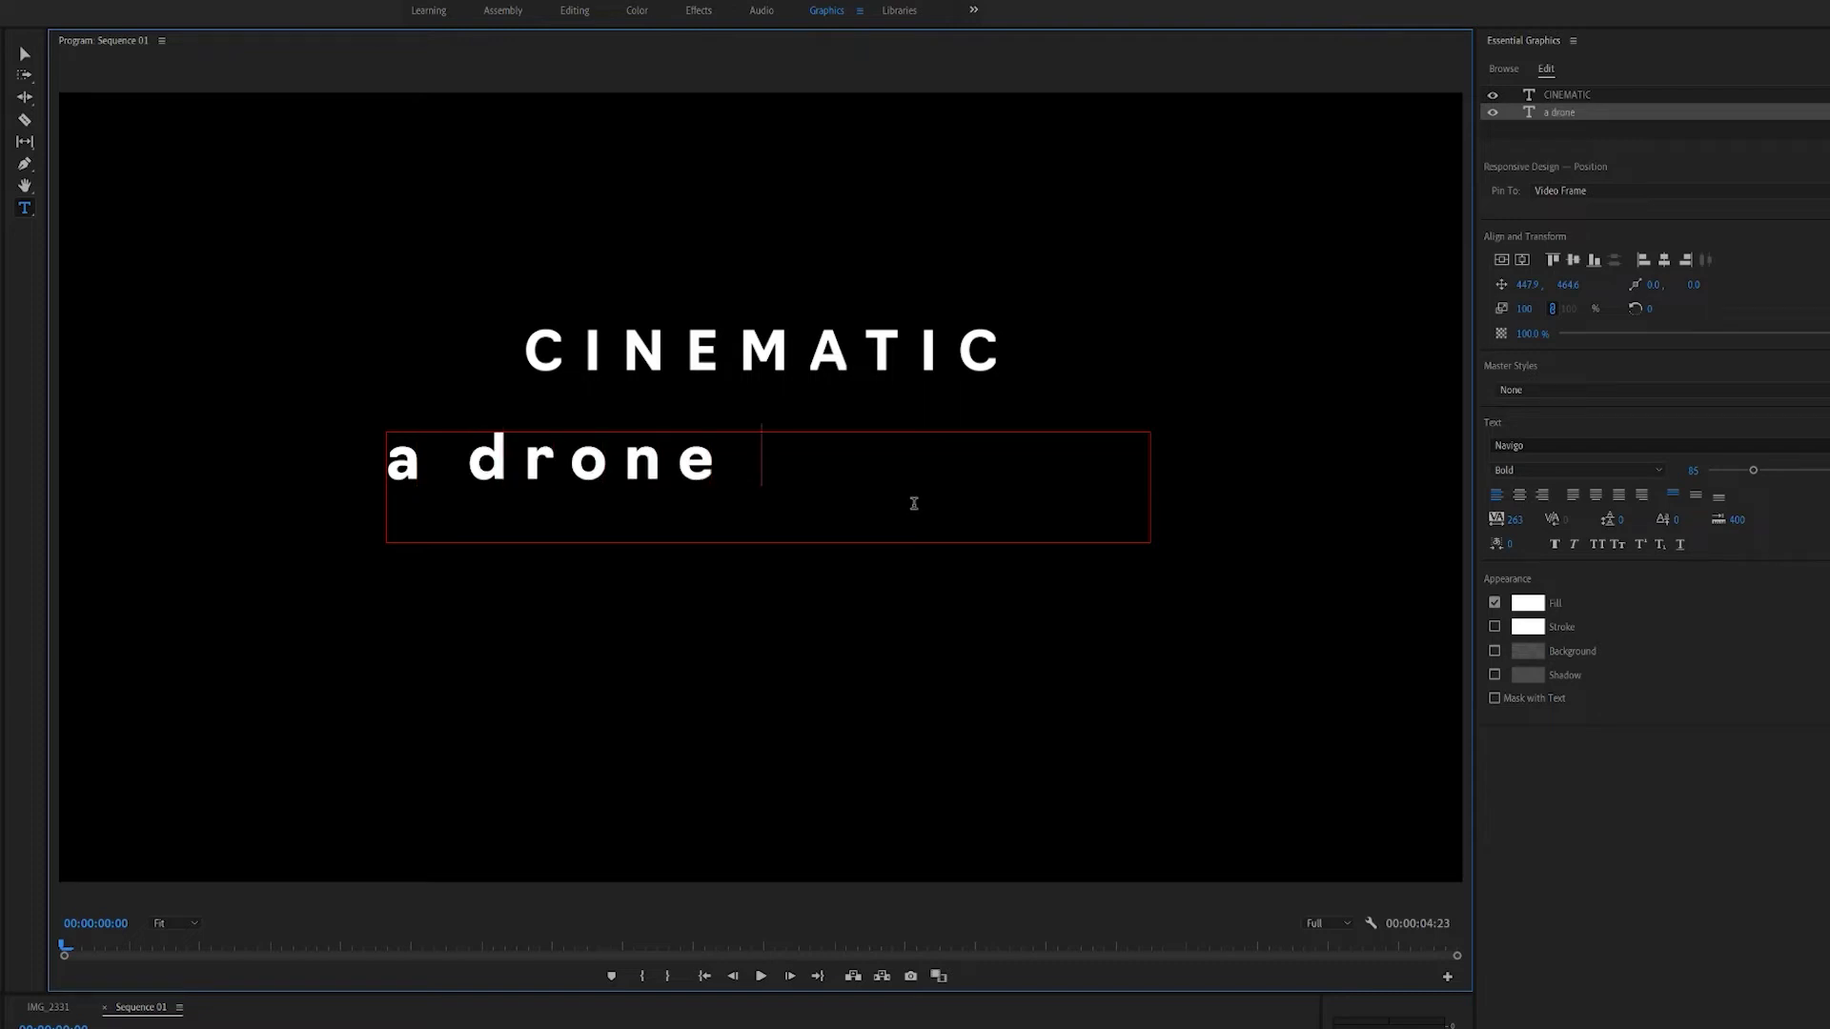
pyautogui.write(' film')
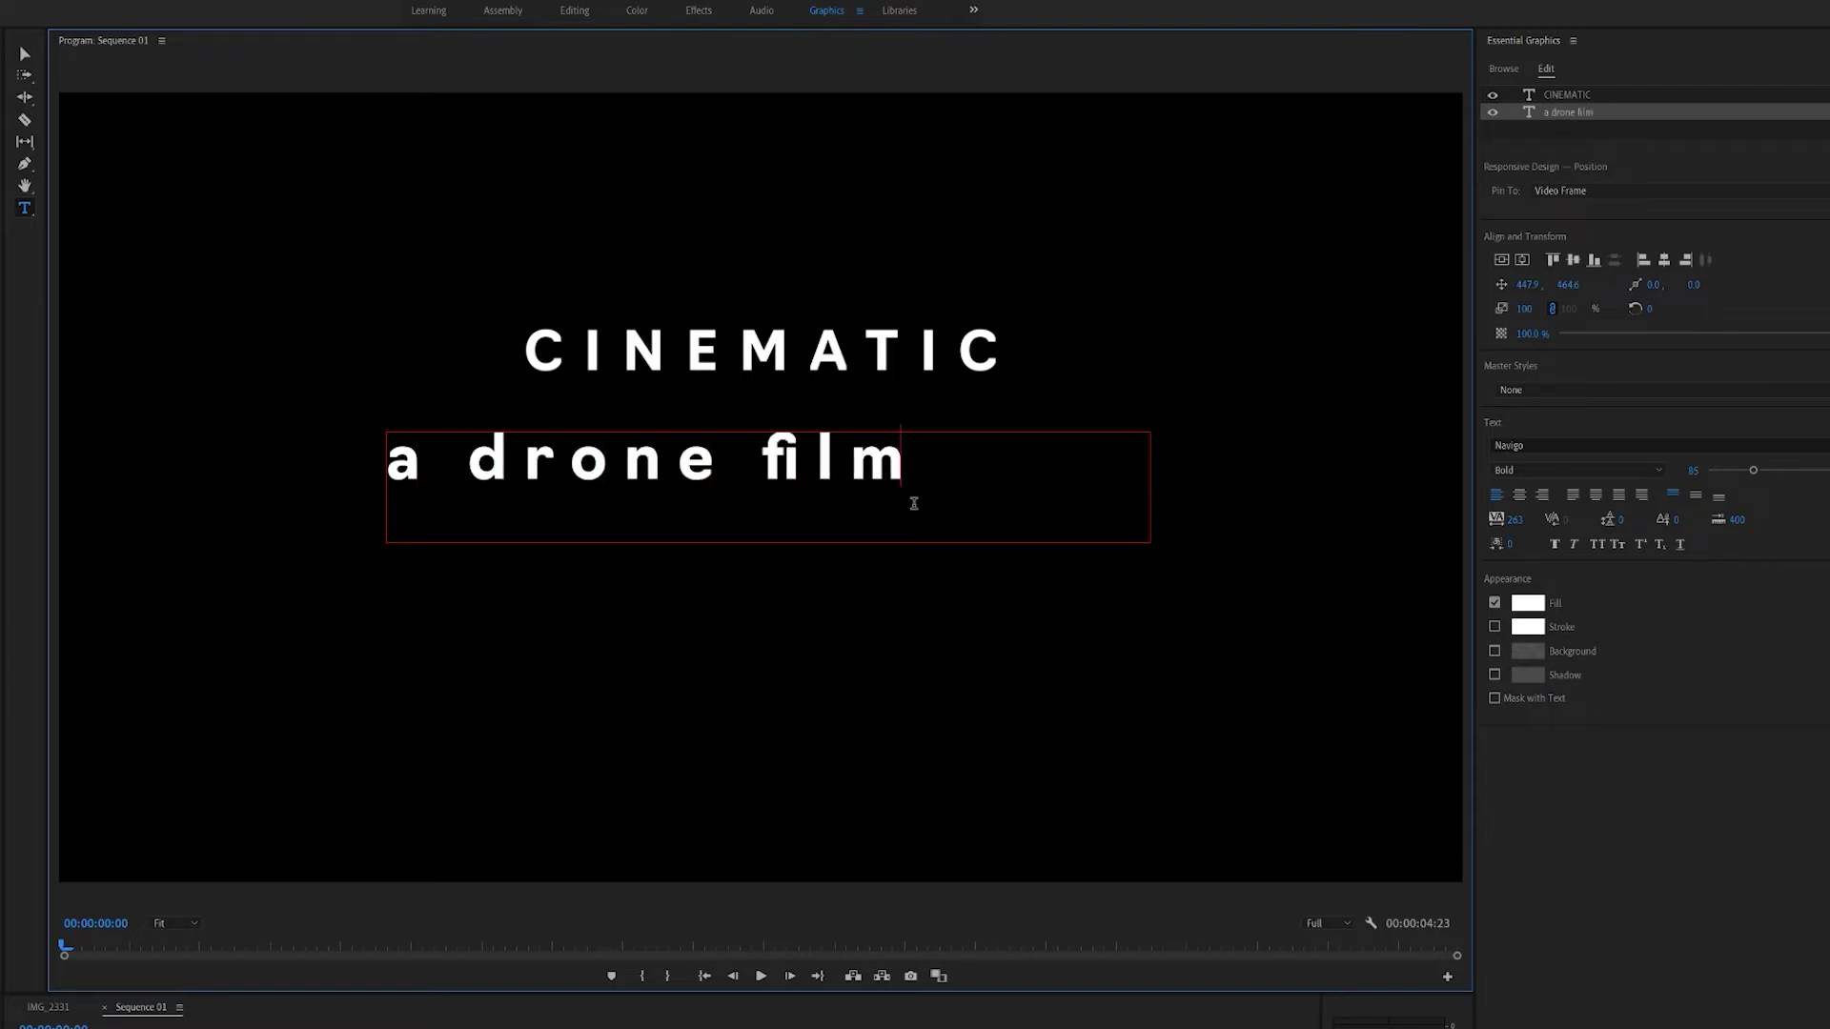
pyautogui.hotkey('shift', 'Left')
pyautogui.hotkey('shift', 'Left')
pyautogui.hotkey('shift', 'Left')
pyautogui.hotkey('shift', 'Left')
pyautogui.hotkey('shift', 'Left')
pyautogui.hotkey('shift', 'Left')
pyautogui.hotkey('shift', 'Left')
pyautogui.hotkey('shift', 'Left')
pyautogui.hotkey('shift', 'Left')
pyautogui.hotkey('shift', 'Left')
pyautogui.hotkey('shift', 'Left')
pyautogui.hotkey('shift', 'Left')
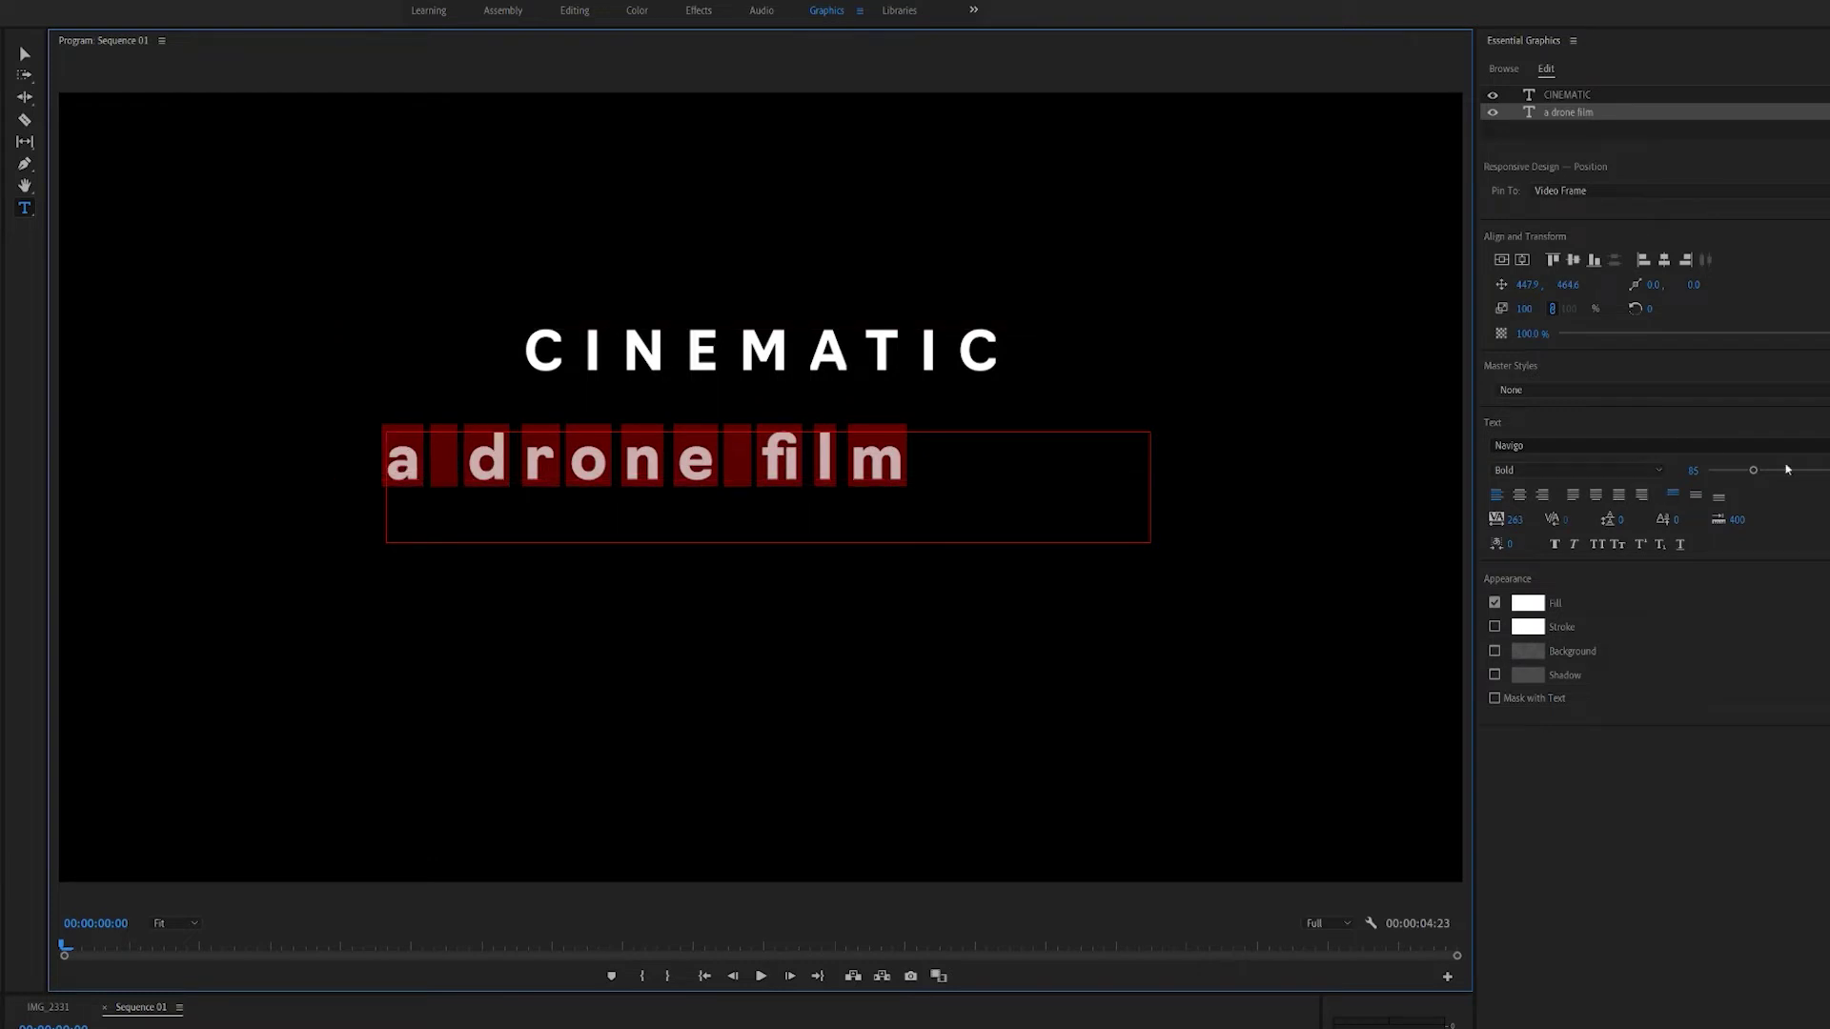
pyautogui.click(1758, 445)
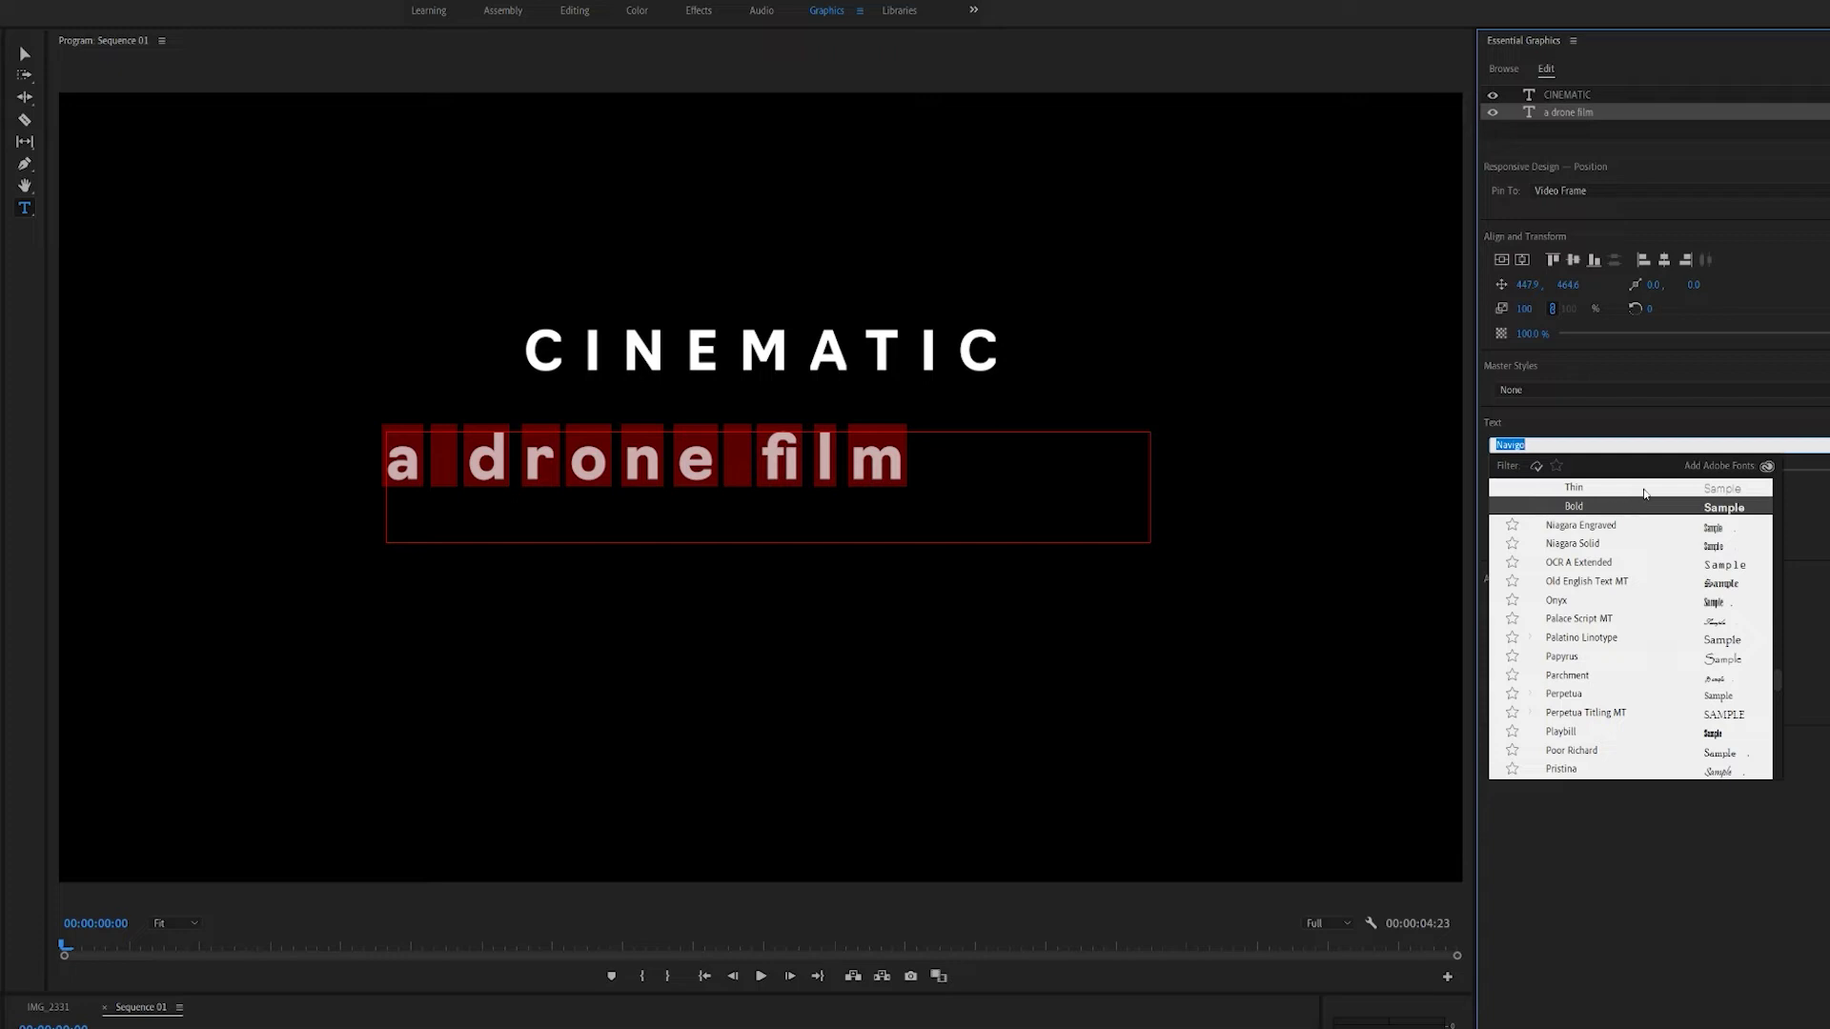
pyautogui.click(1709, 491)
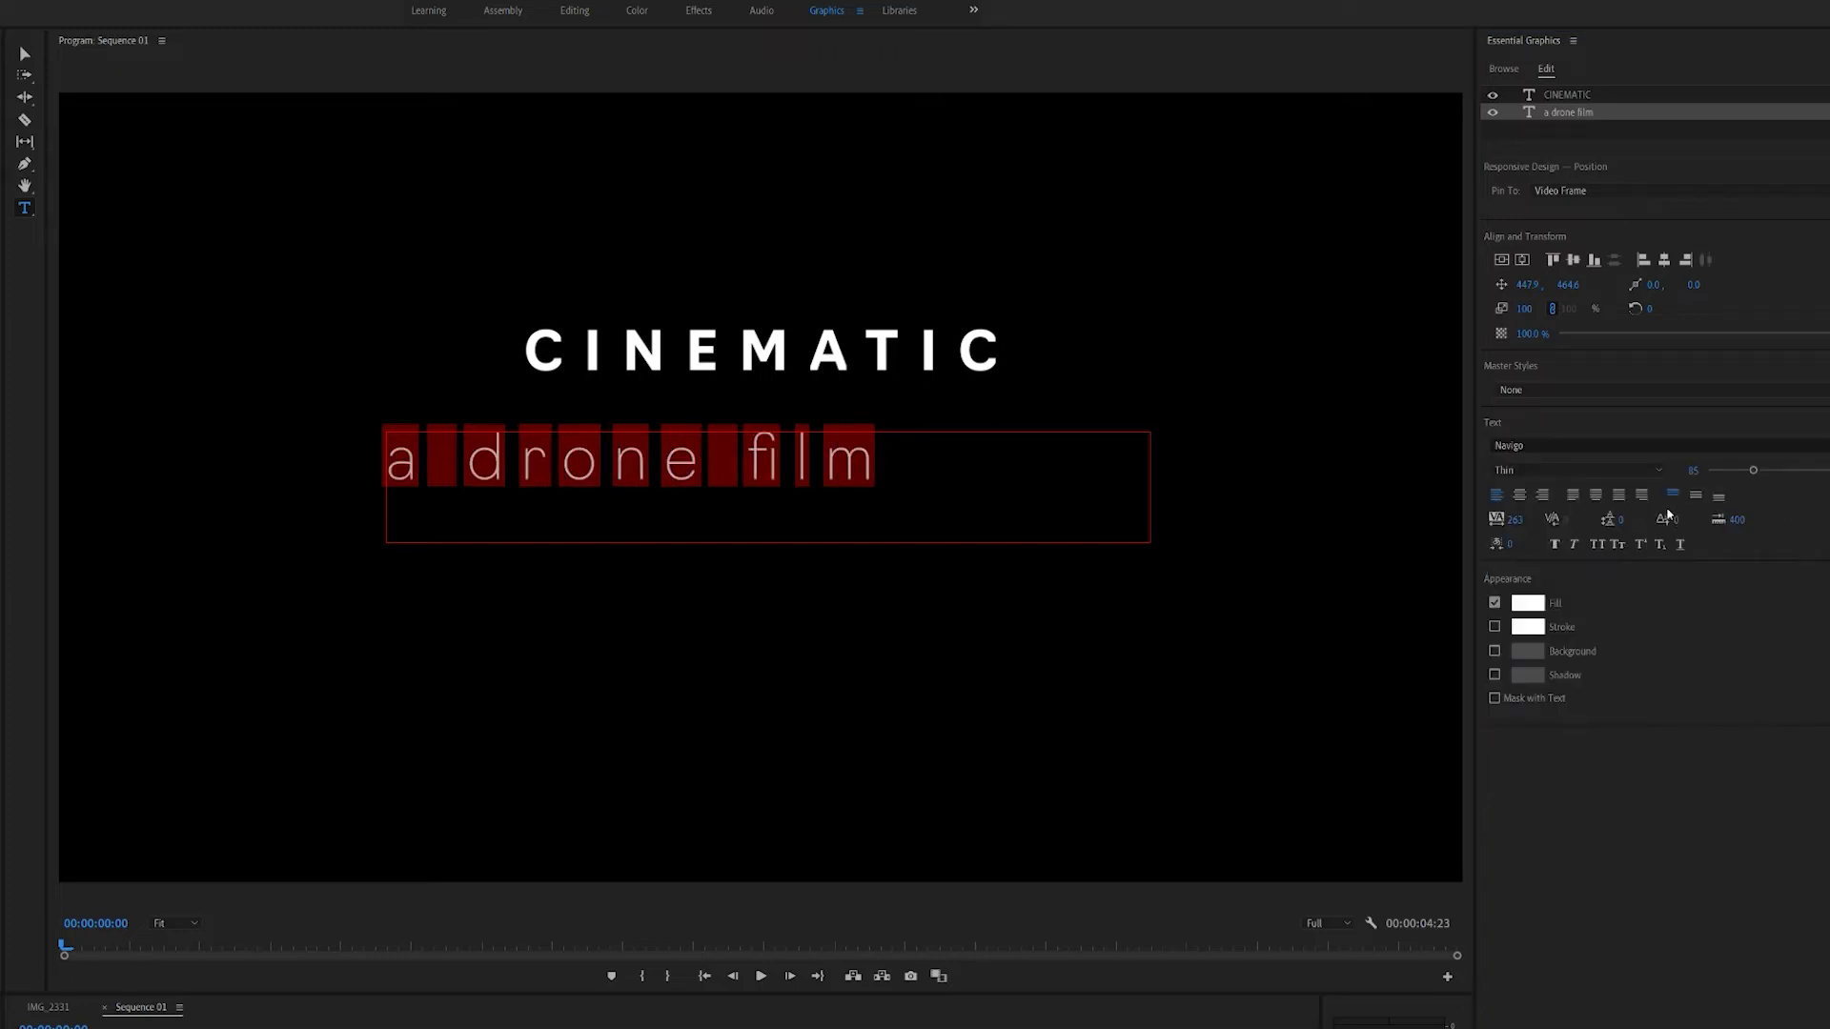
# Centre the subtitle, size it to 61, and move it up just beneath CINEMATIC.
pyautogui.click(1519, 495)
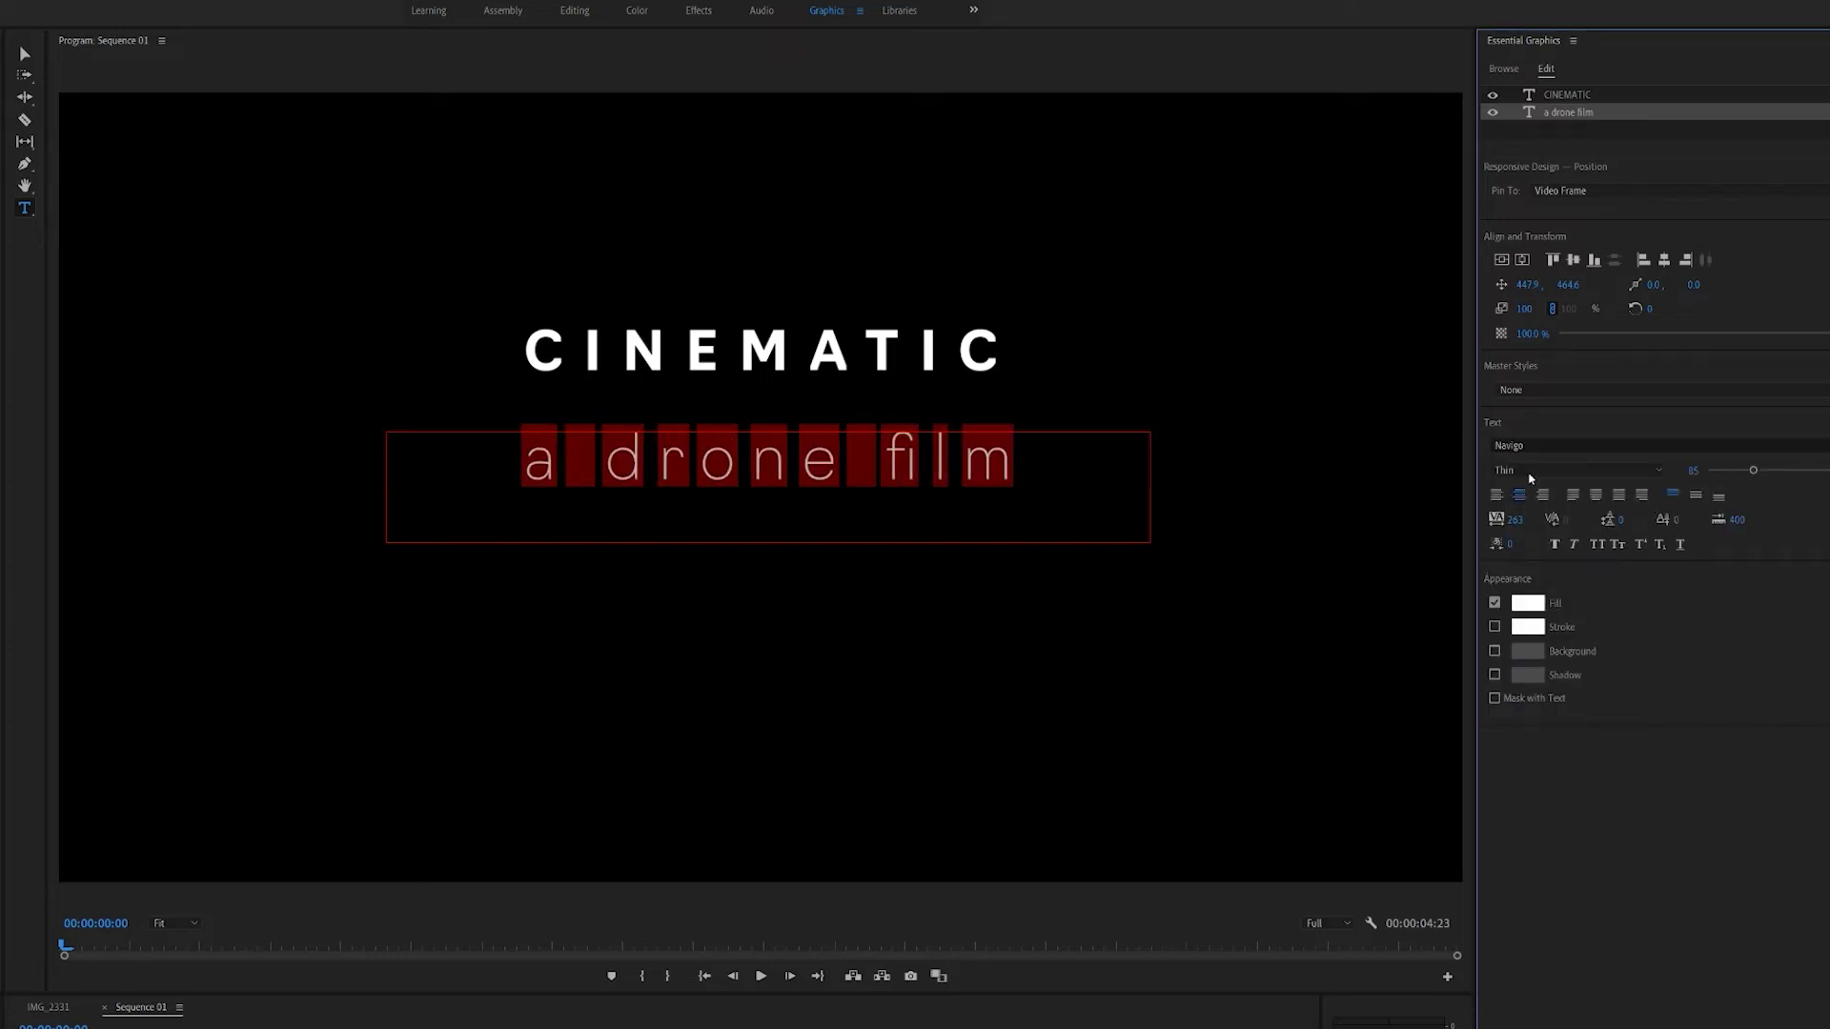
pyautogui.click(1519, 262)
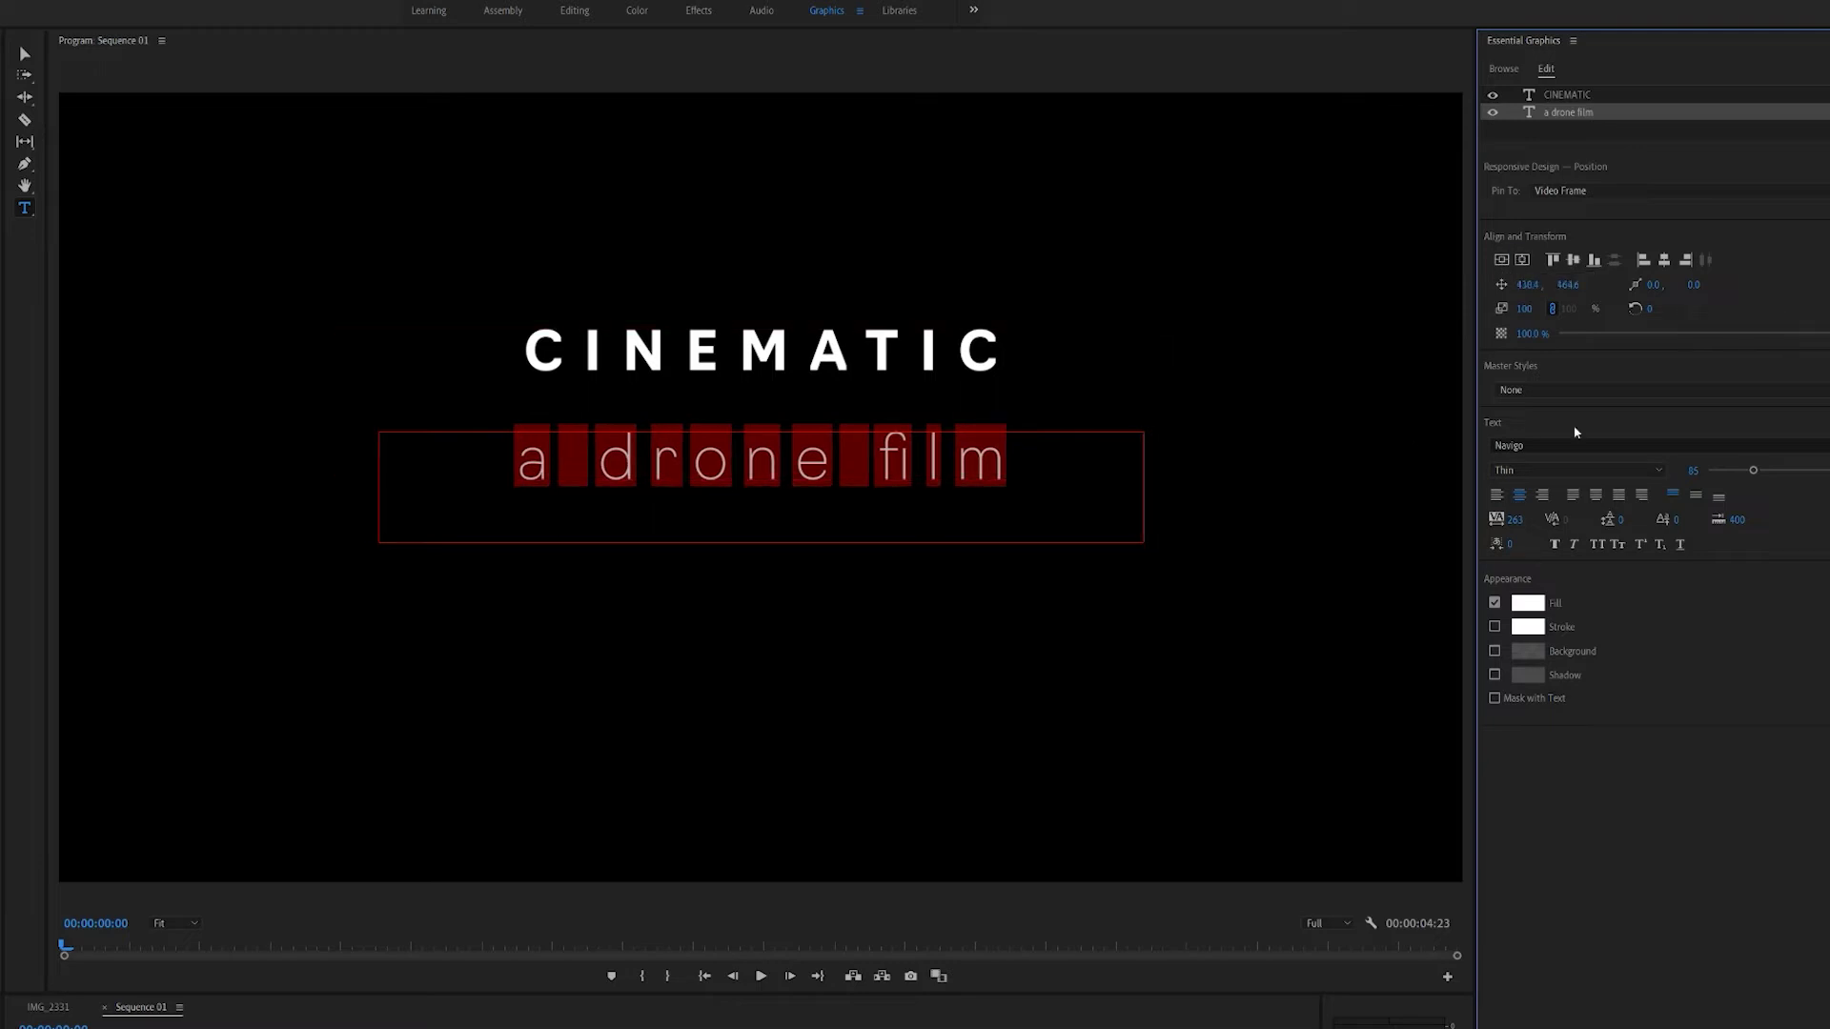
pyautogui.moveTo(1752, 470); pyautogui.dragTo(1738, 469)
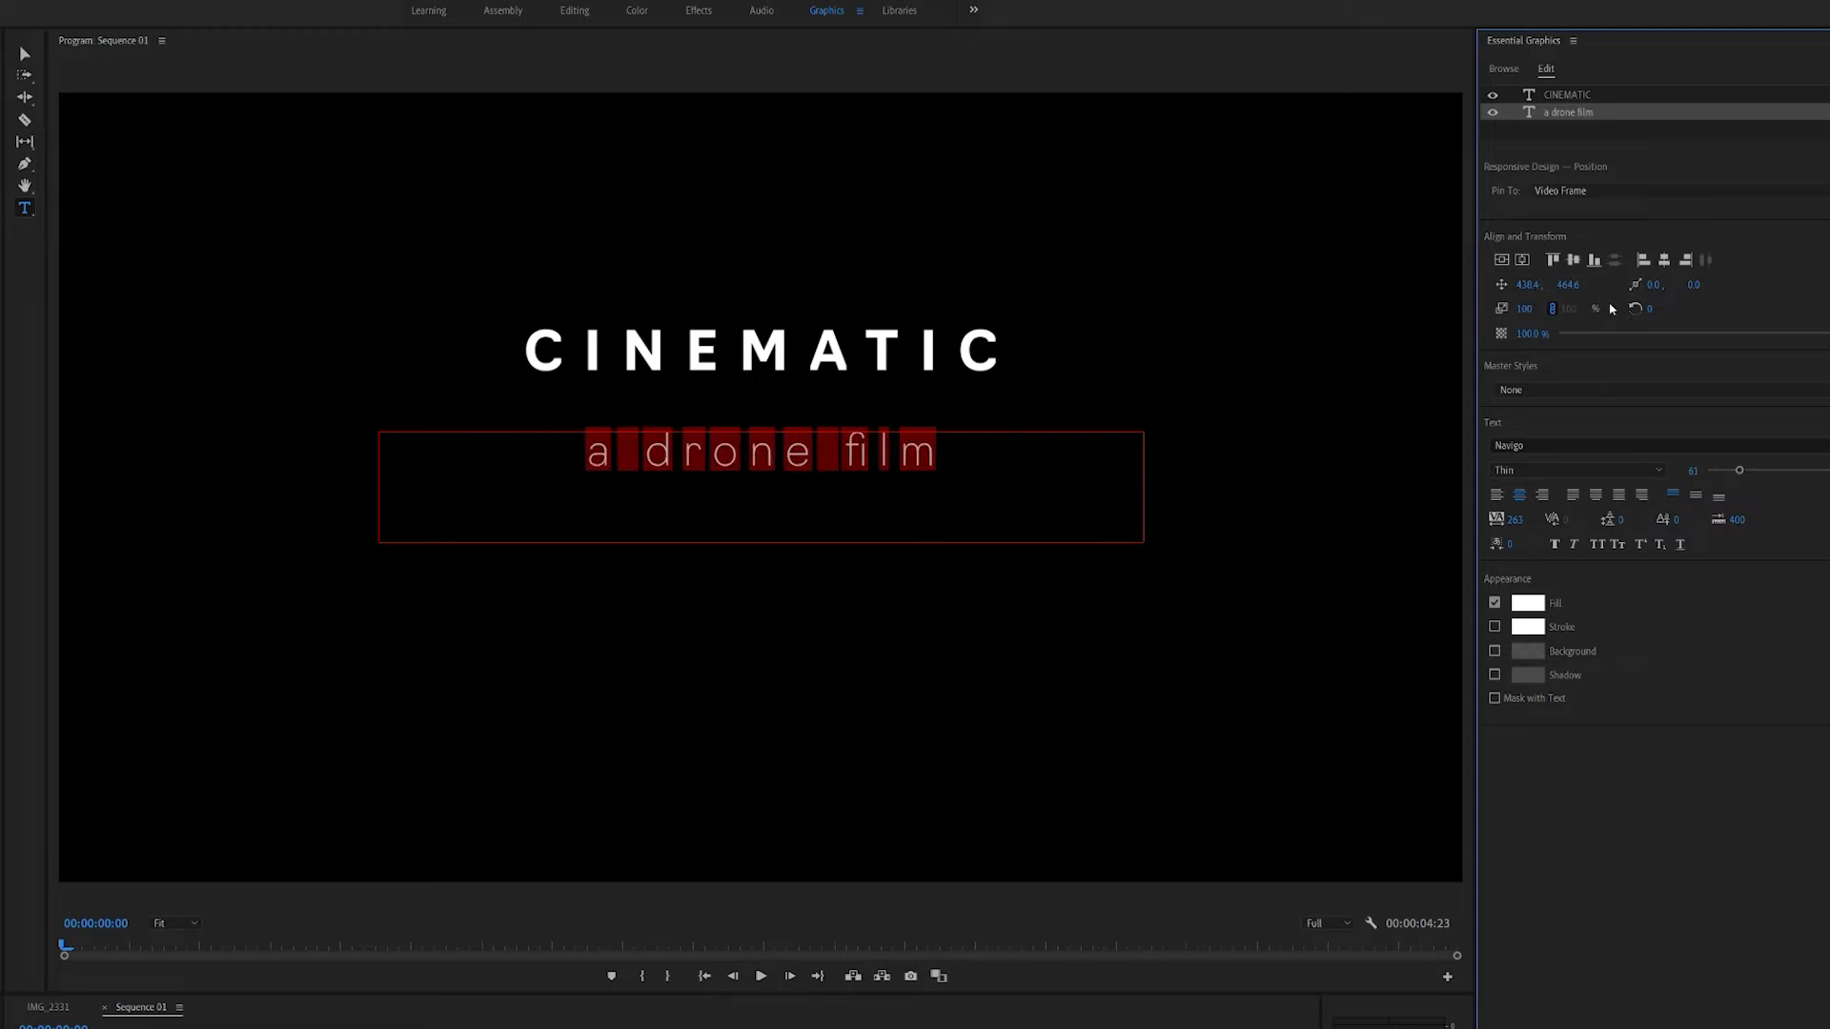
pyautogui.moveTo(1527, 284); pyautogui.dragTo(1526, 284)
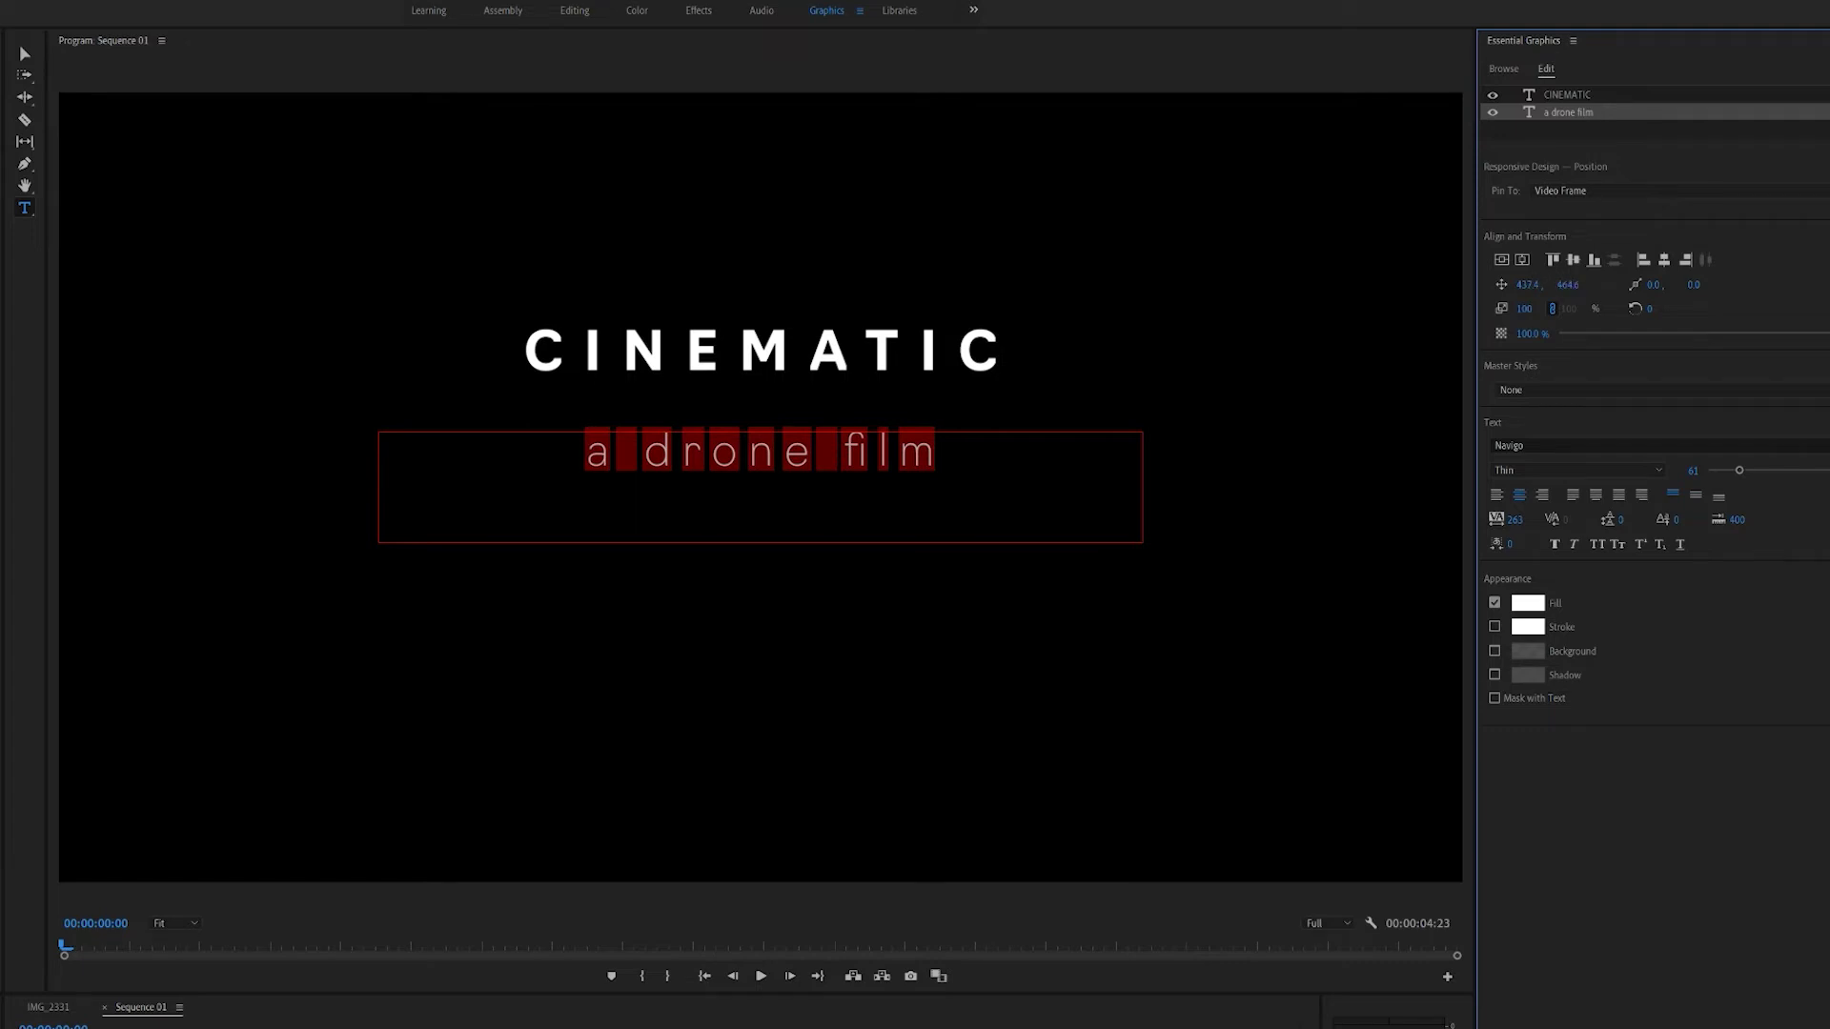
pyautogui.click(1585, 284)
pyautogui.press('Return')
pyautogui.moveTo(1568, 284); pyautogui.dragTo(1464, 284)
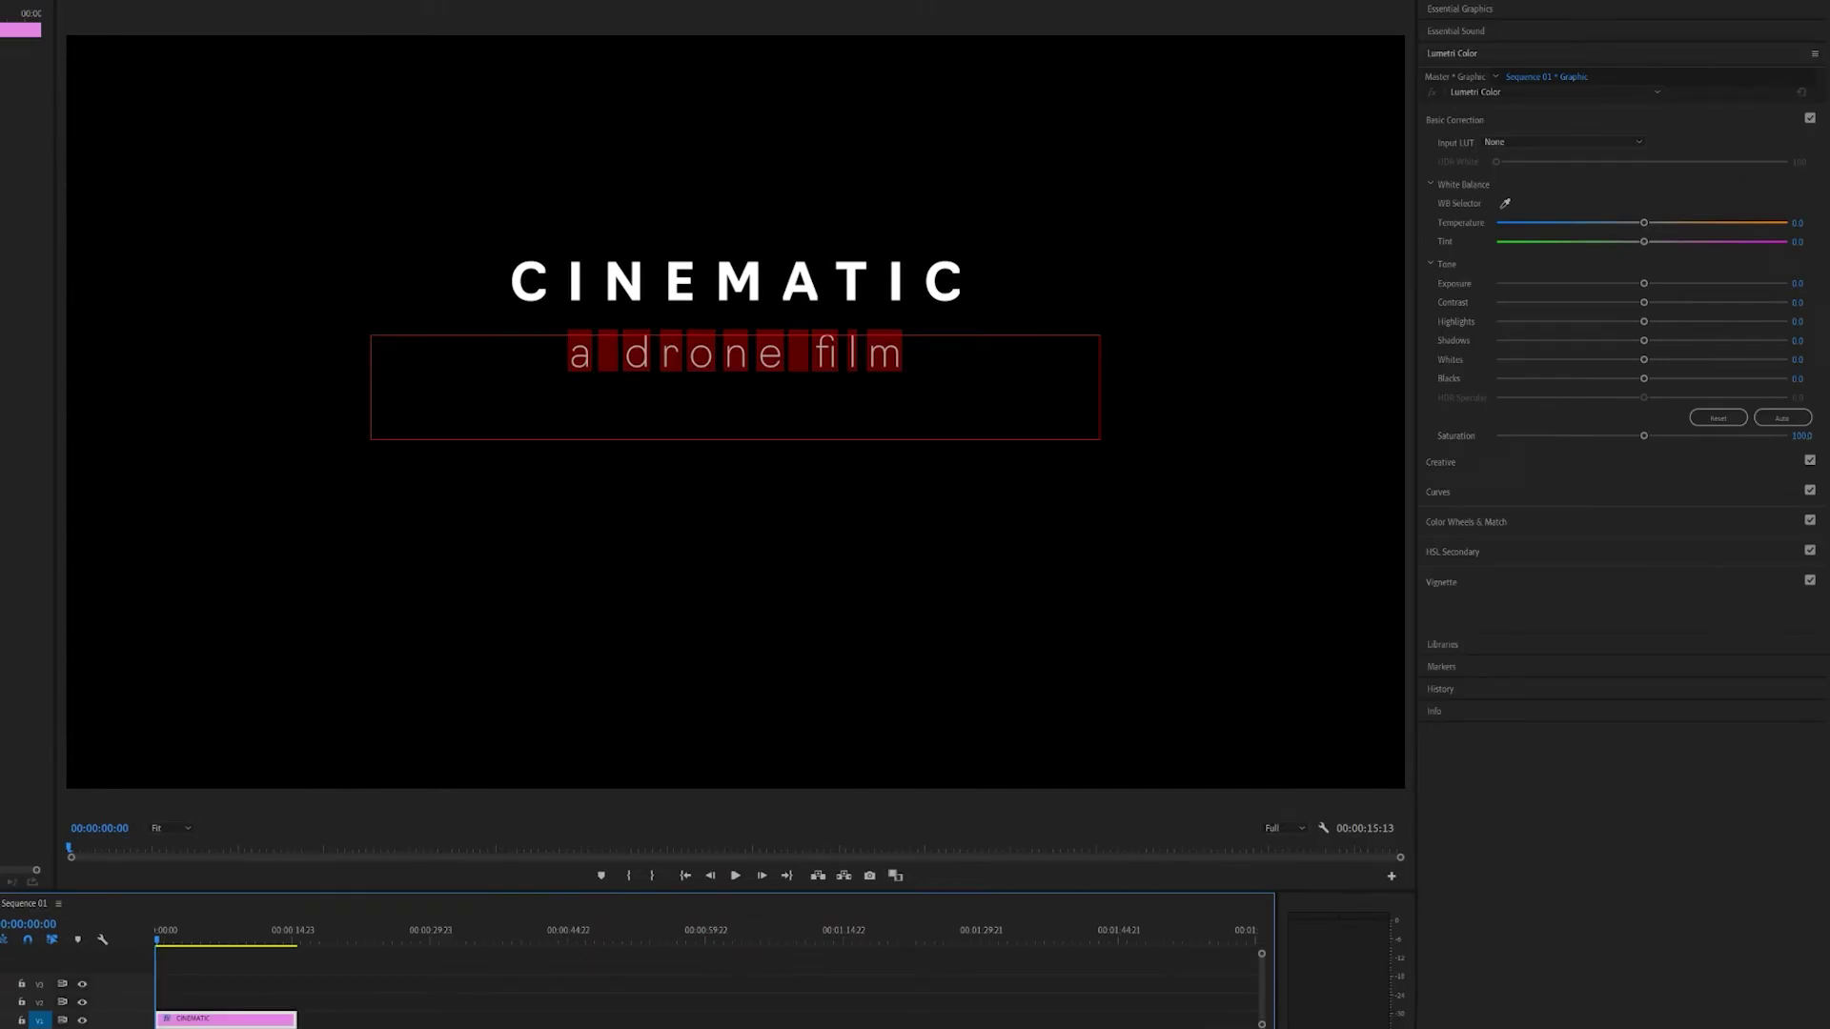
# Search the effects for 'blur' and apply Gaussian Blur to the title clip.
pyautogui.hotkey('shift', '7')
pyautogui.doubleClick(1471, 6)
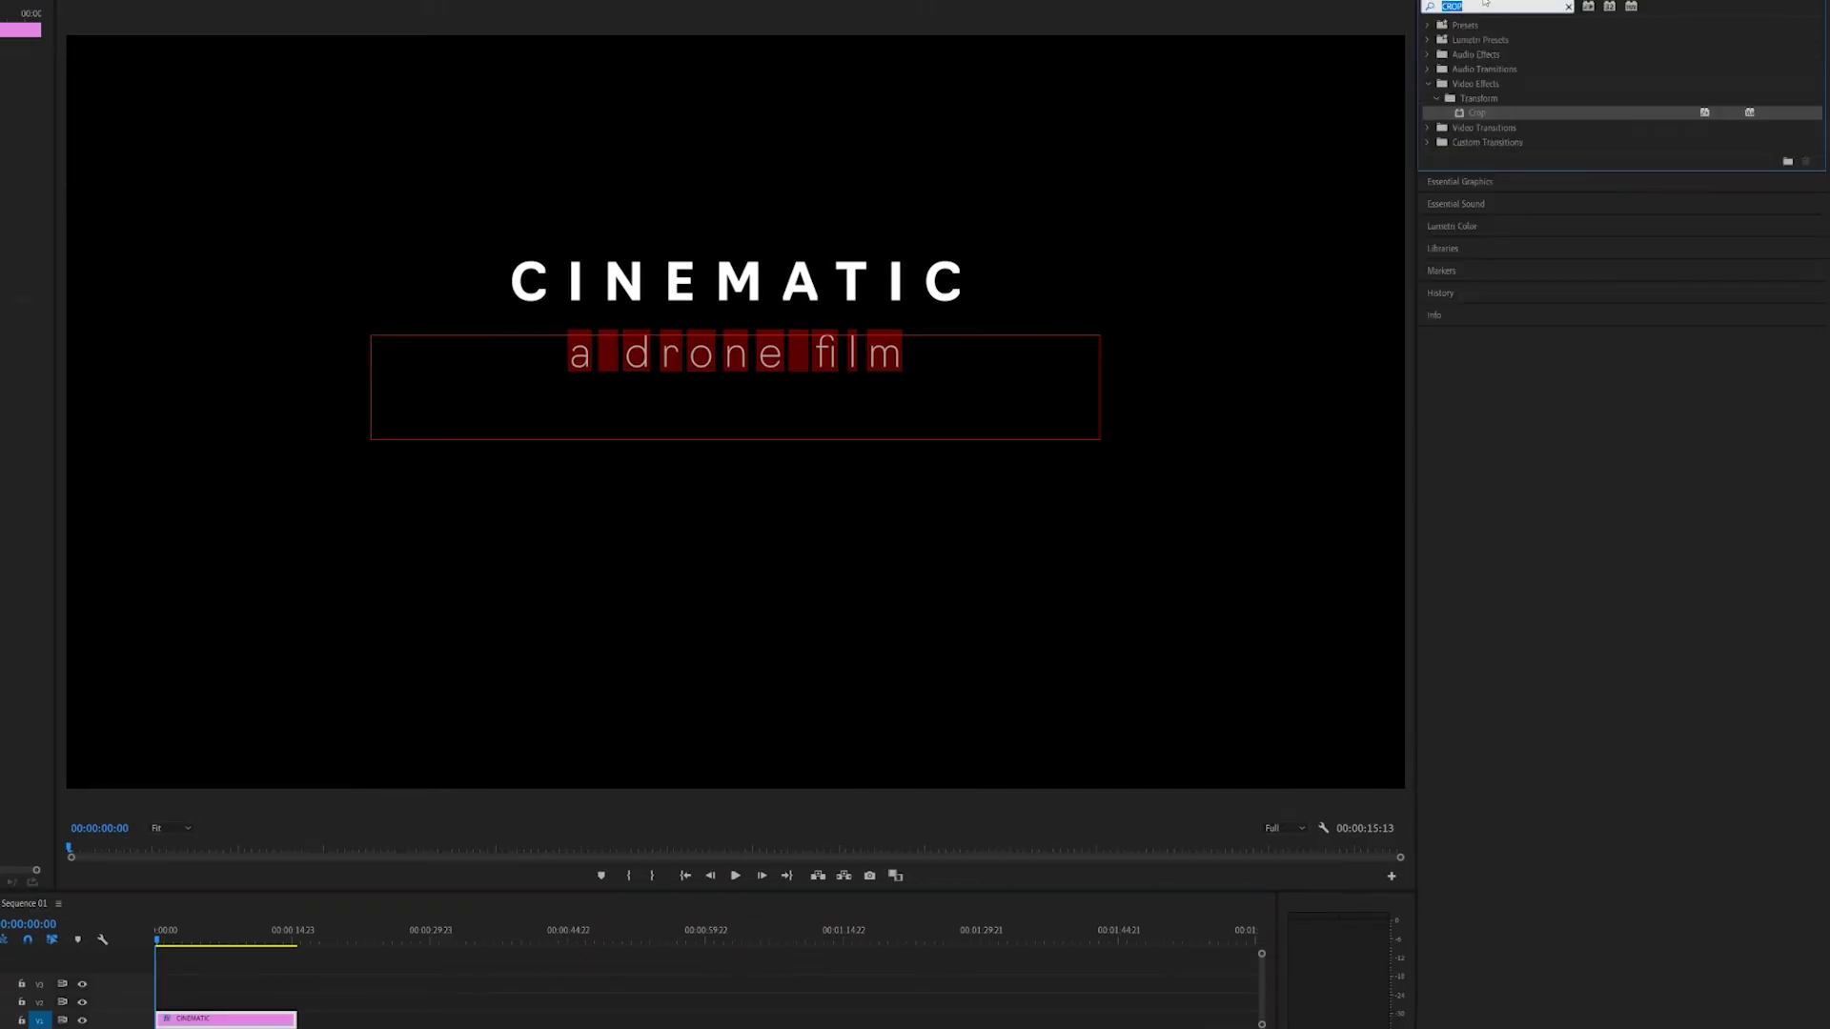
pyautogui.write('blur')
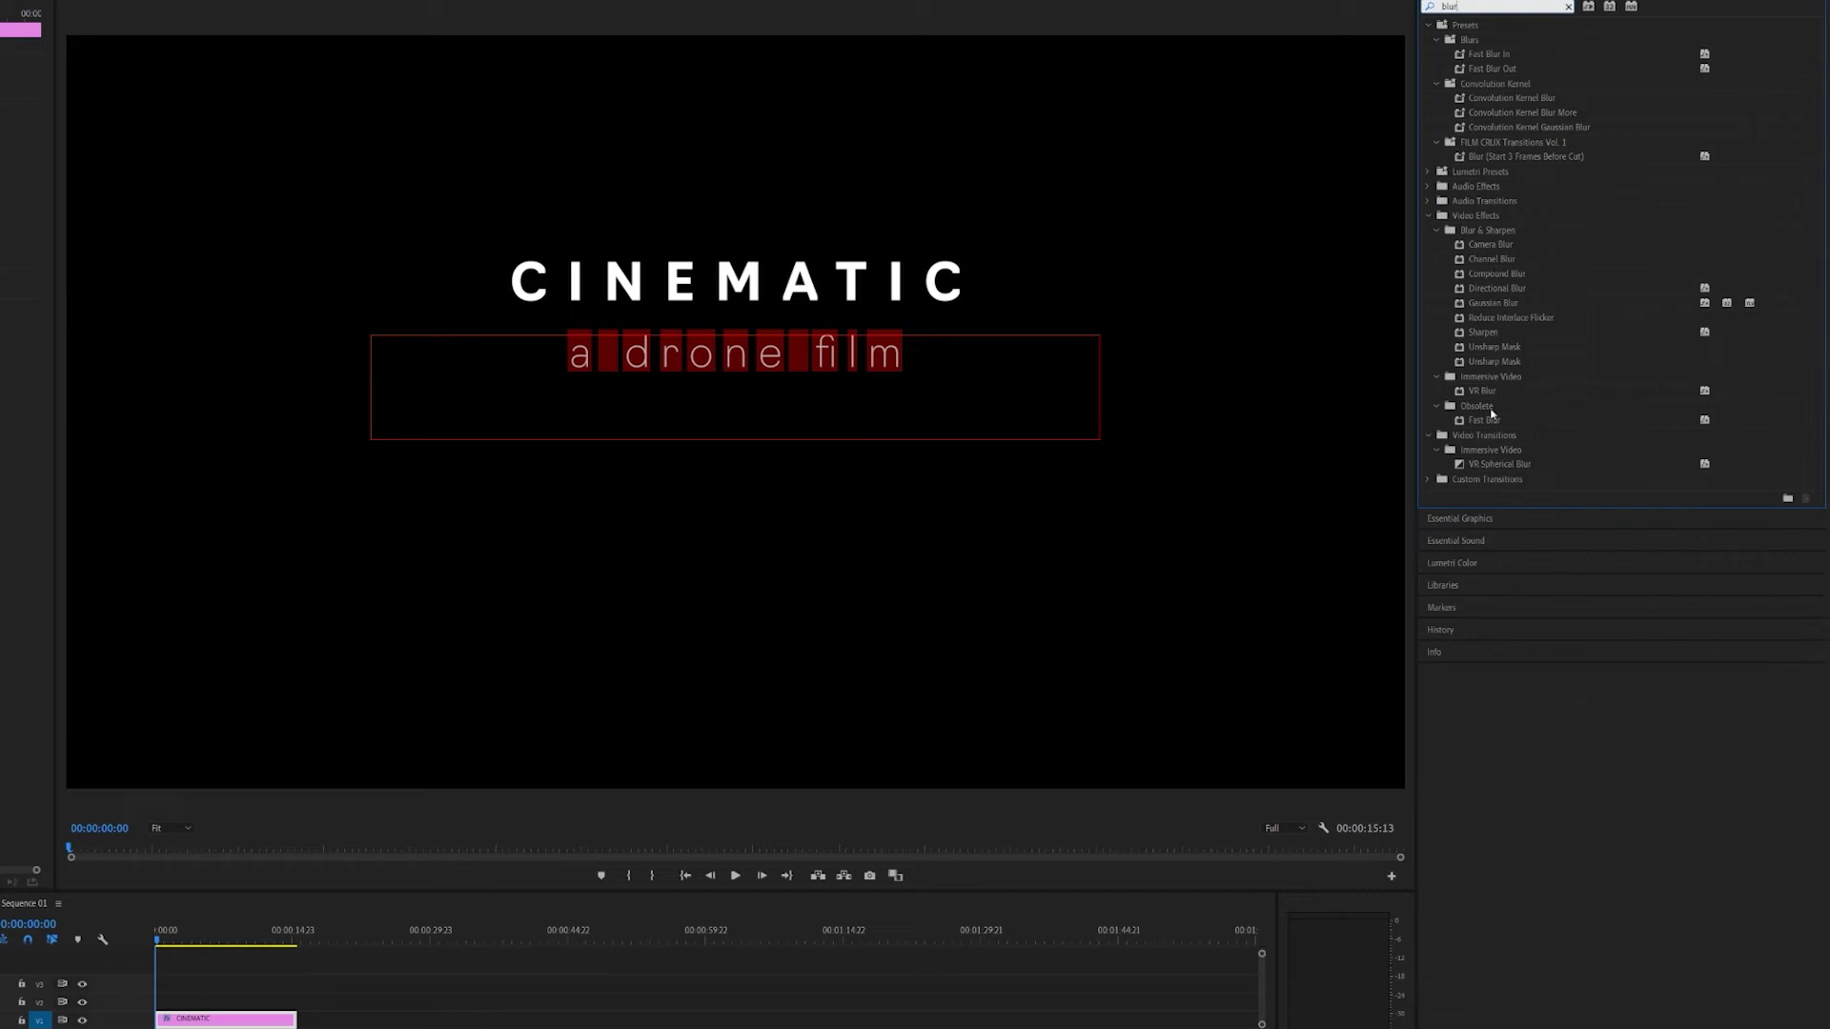
pyautogui.moveTo(1483, 307); pyautogui.dragTo(249, 1018)
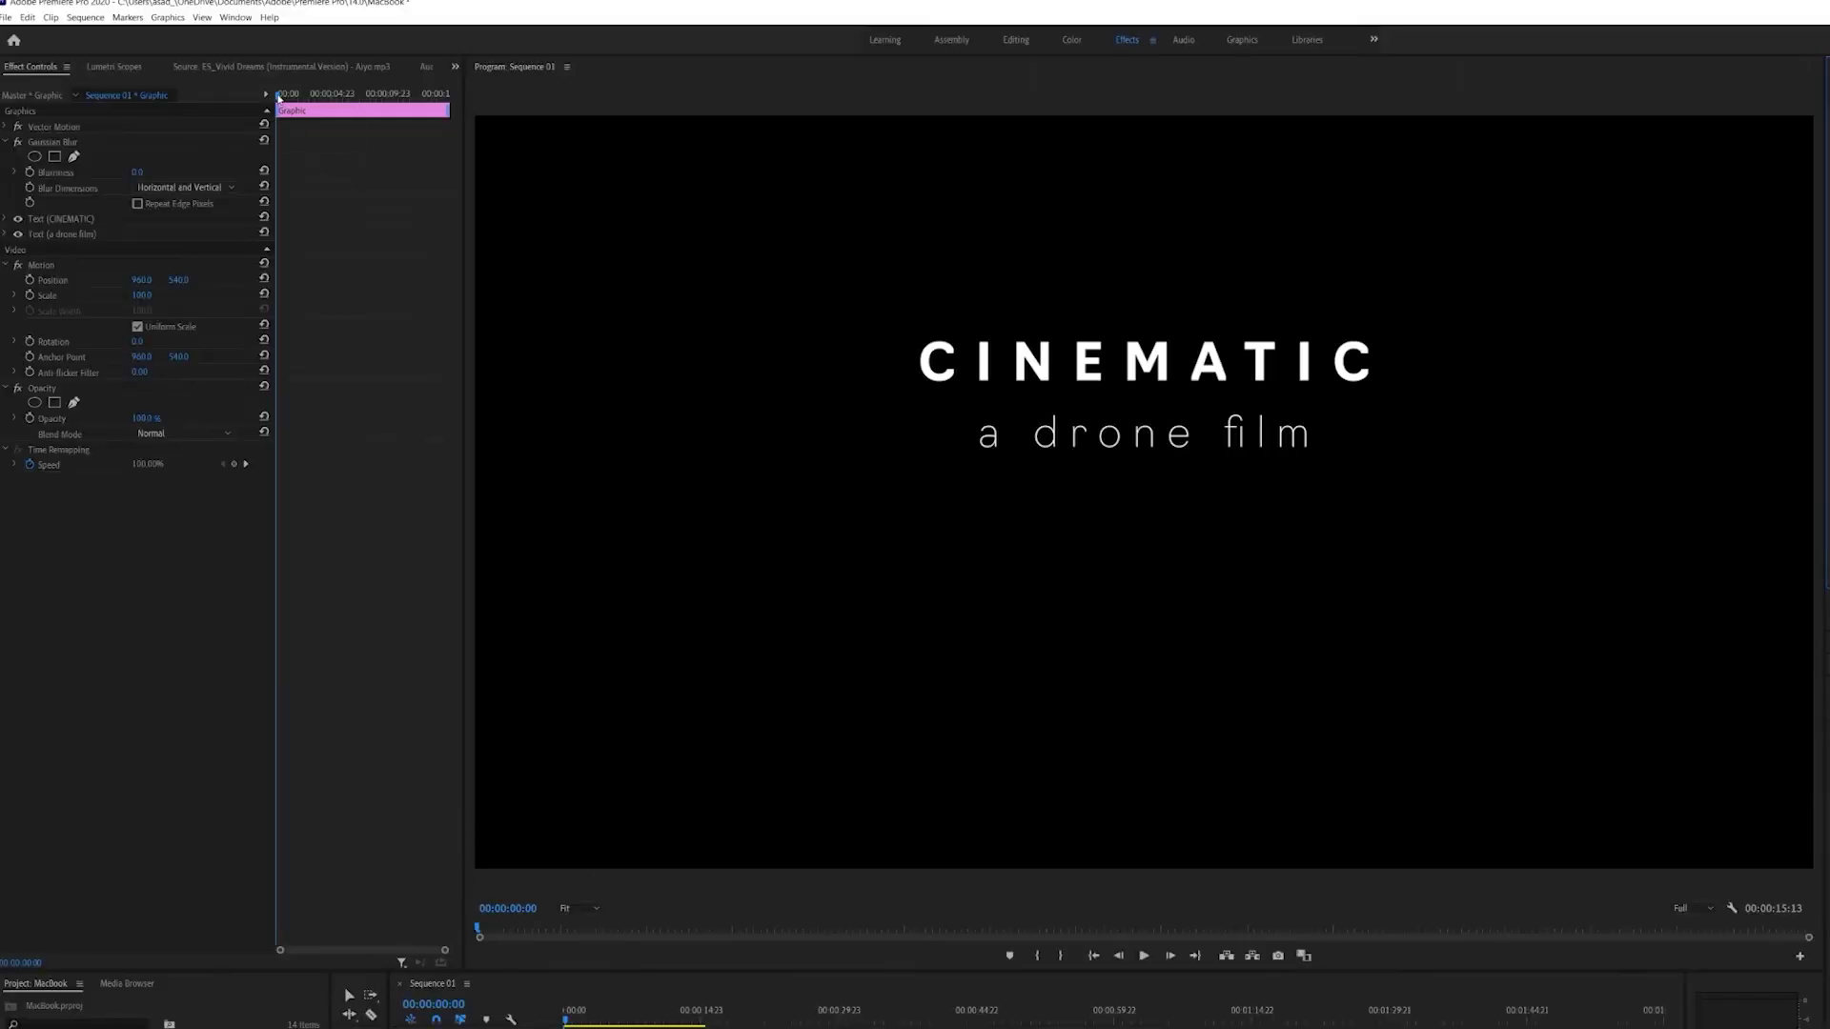
pyautogui.moveTo(279, 96); pyautogui.dragTo(314, 96)
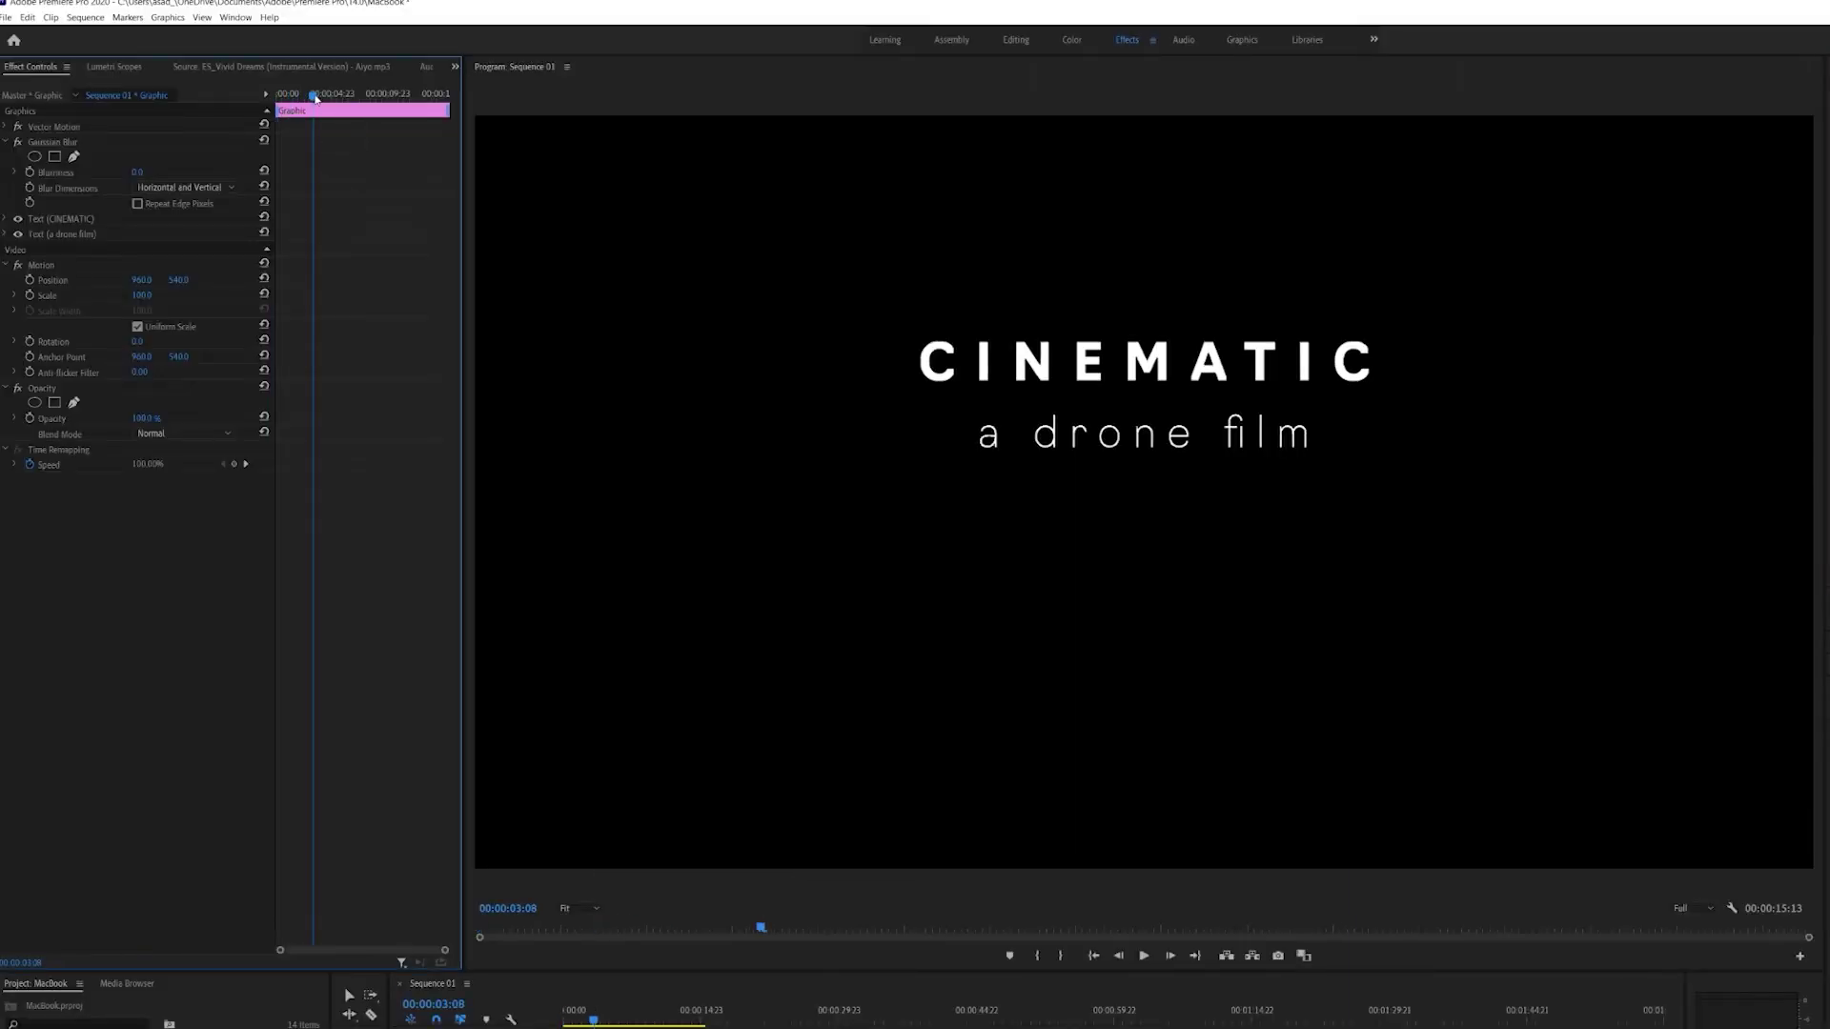
# Enable Blurriness keyframing and set a blur keyframe of 0 at 11:10.
pyautogui.click(30, 172)
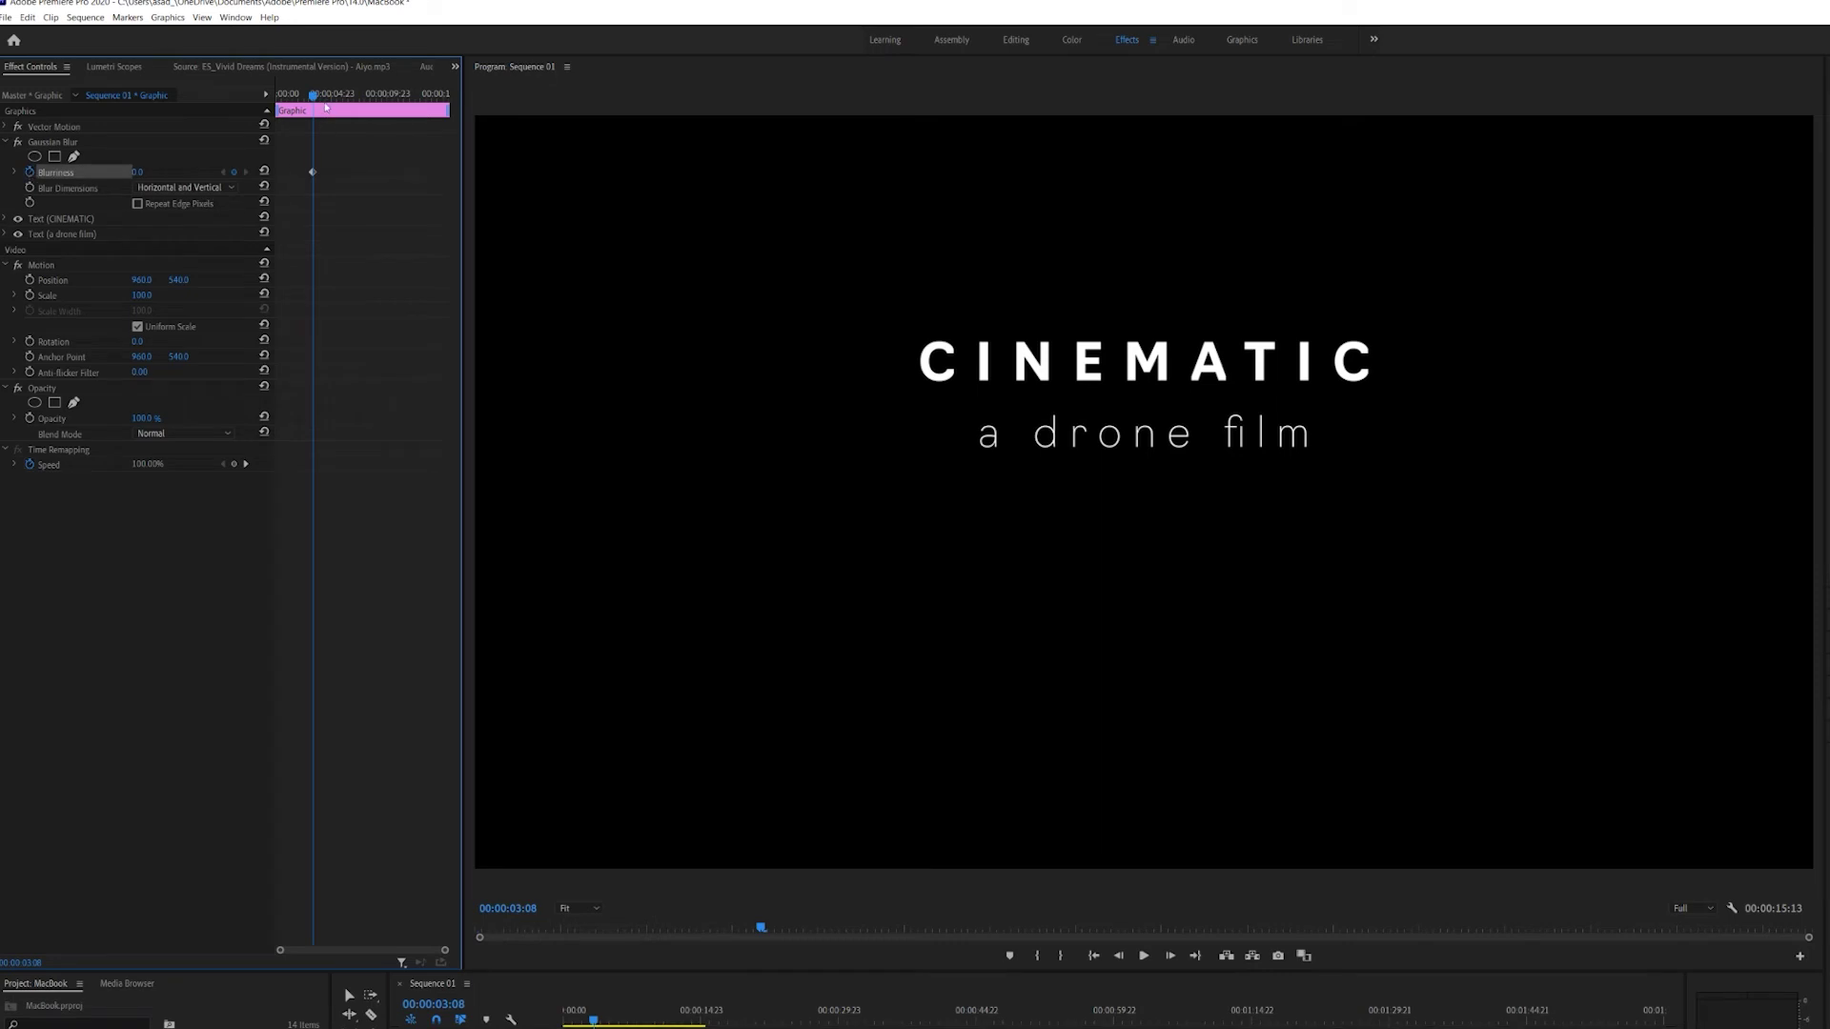
pyautogui.moveTo(326, 107); pyautogui.dragTo(406, 107)
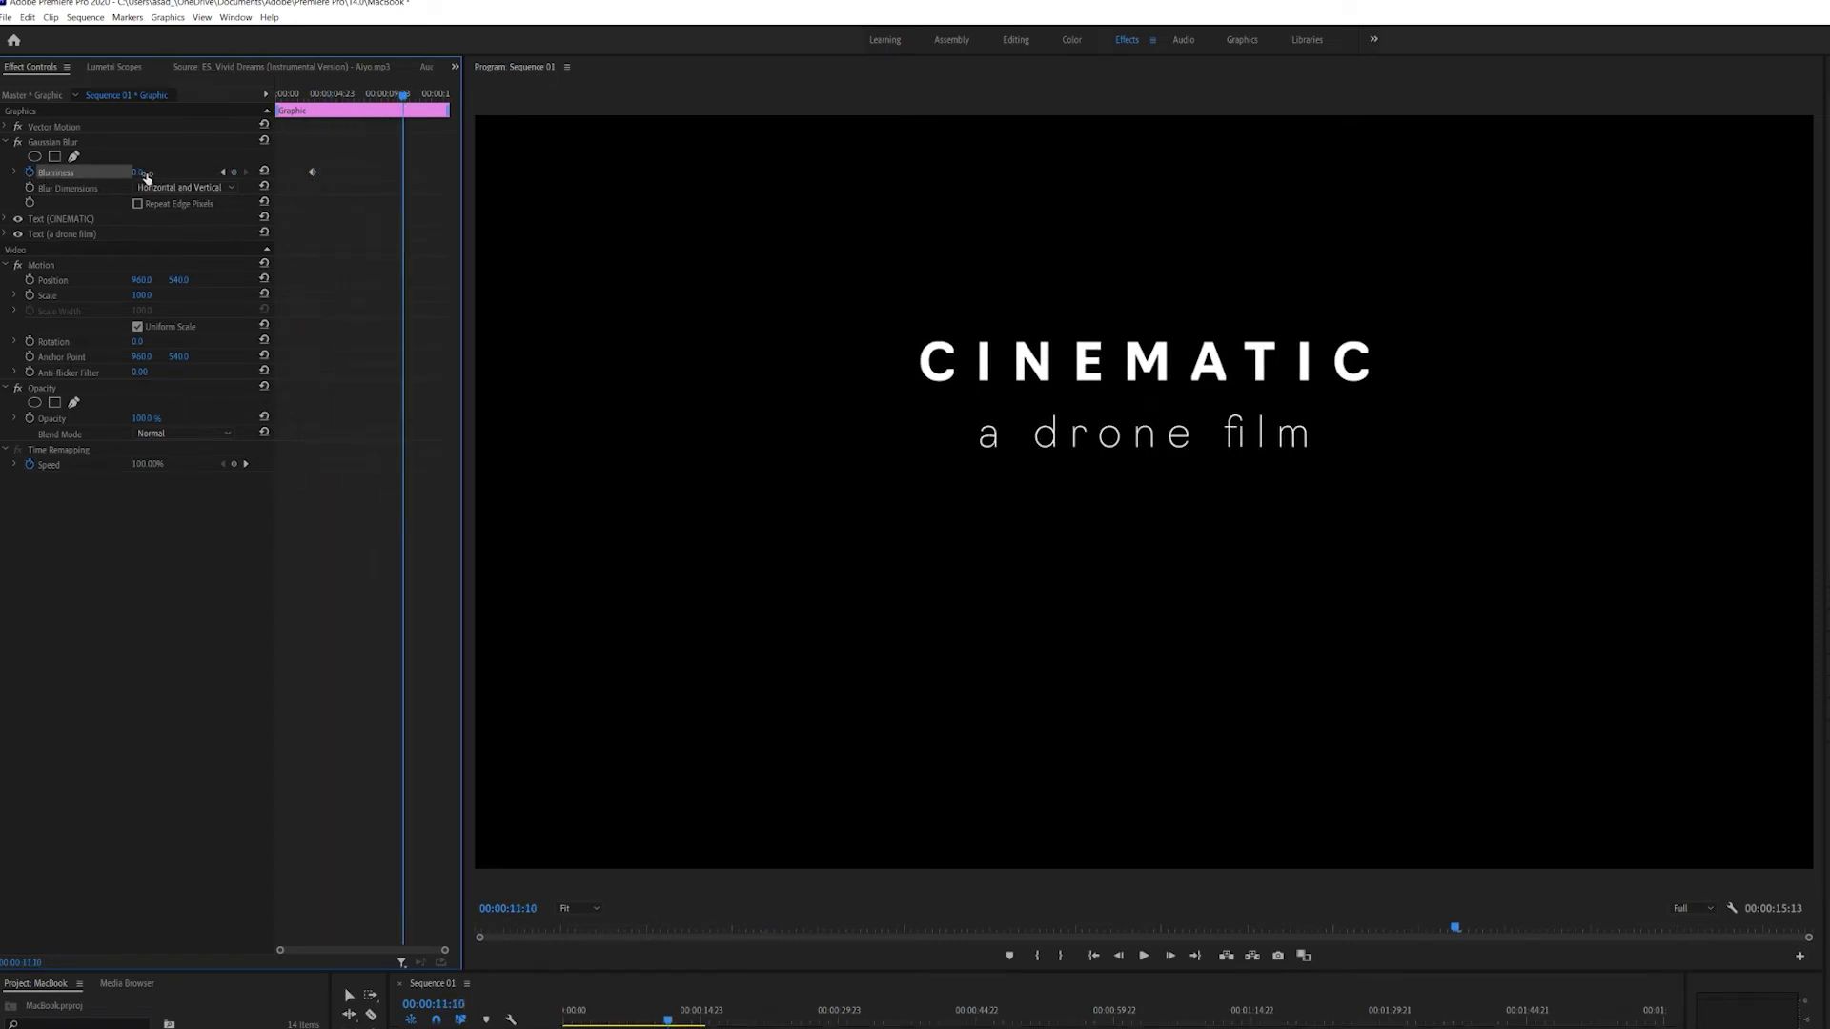
pyautogui.click(136, 173)
pyautogui.write('0')
pyautogui.press('Return')
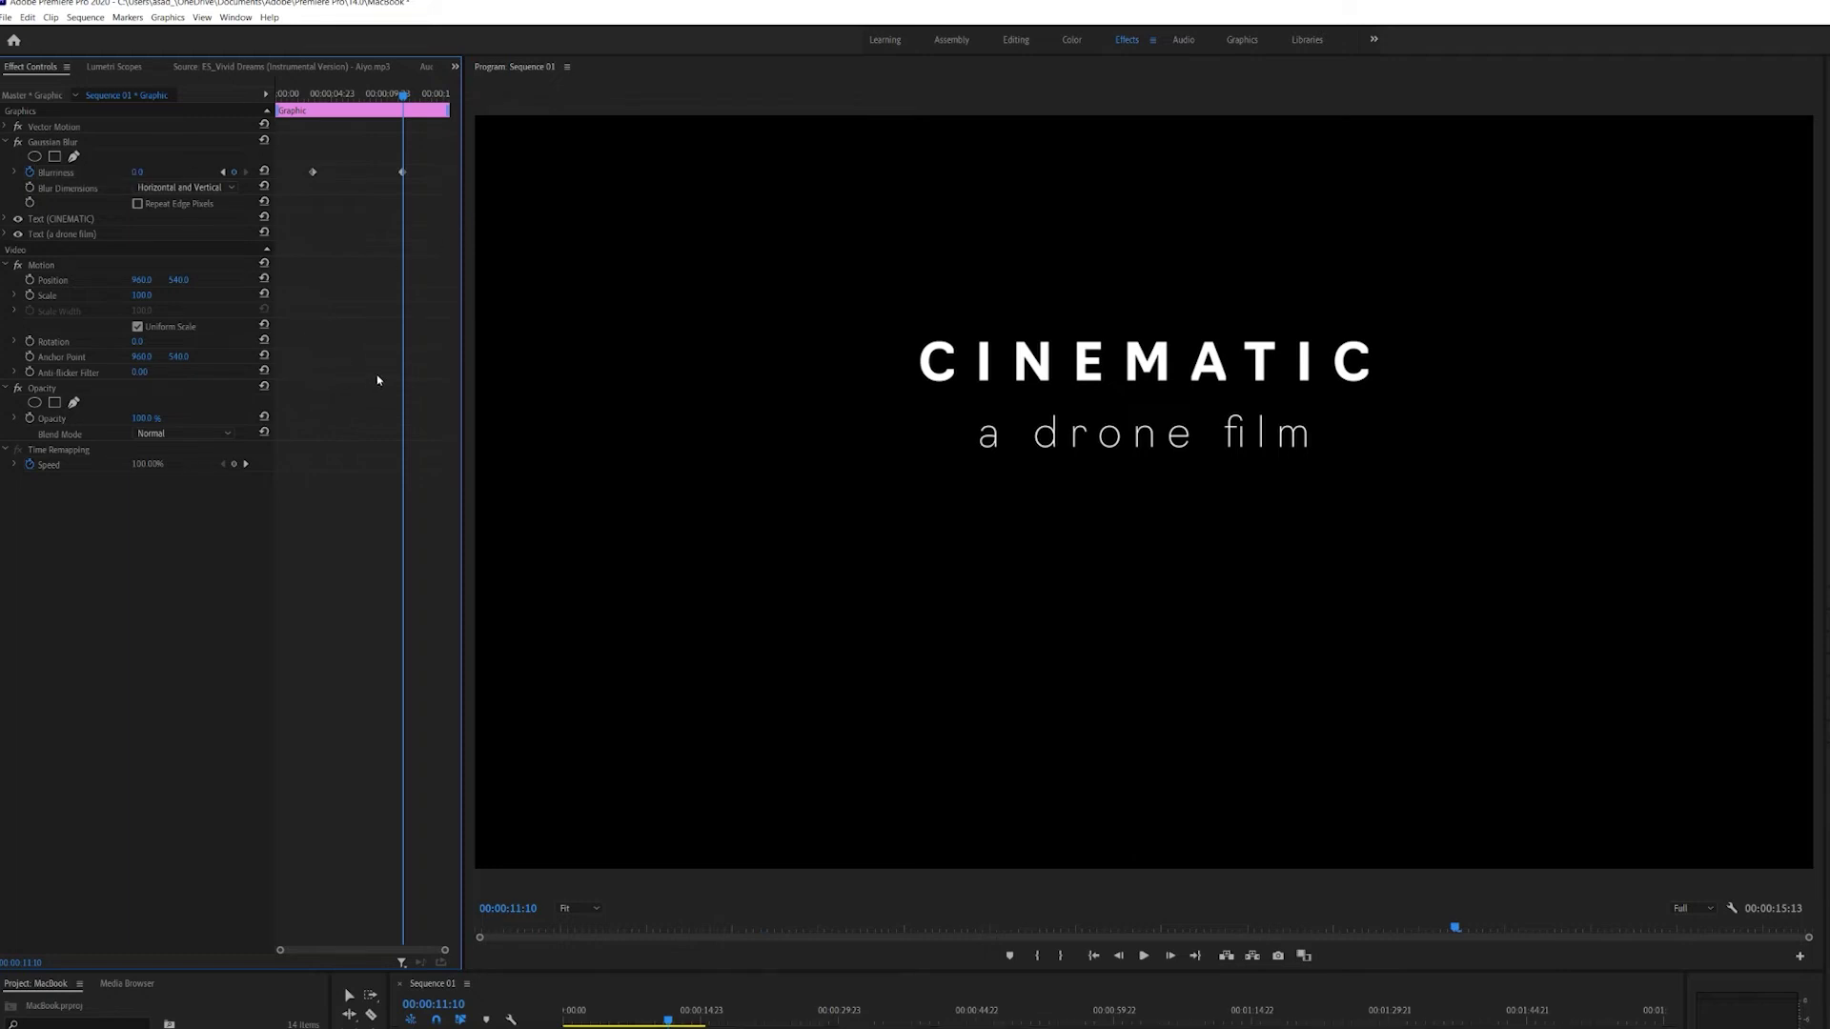
# Add Blurriness keyframes of 150 at the clip start and the clip end.
pyautogui.moveTo(405, 95); pyautogui.dragTo(260, 141)
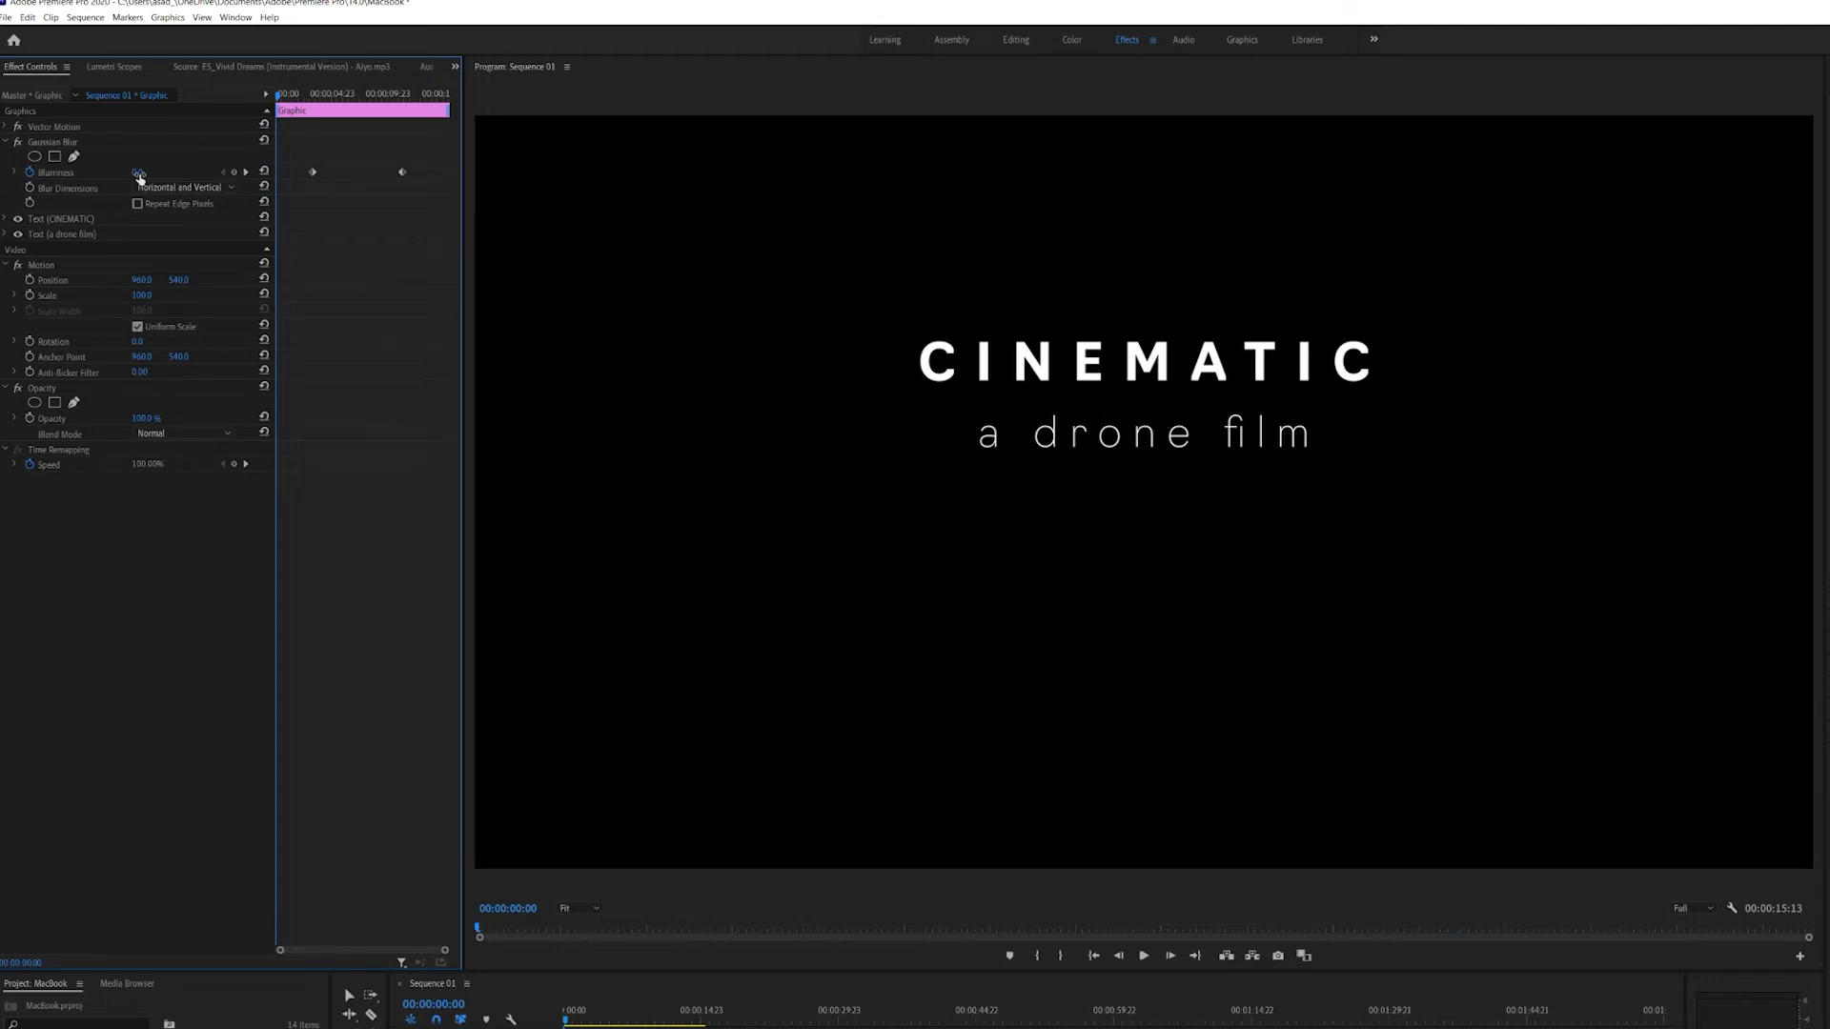
pyautogui.moveTo(139, 177)
pyautogui.mouseDown()
pyautogui.moveTo(160, 179)
pyautogui.moveTo(136, 175)
pyautogui.mouseUp()
pyautogui.click(136, 173)
pyautogui.write('150')
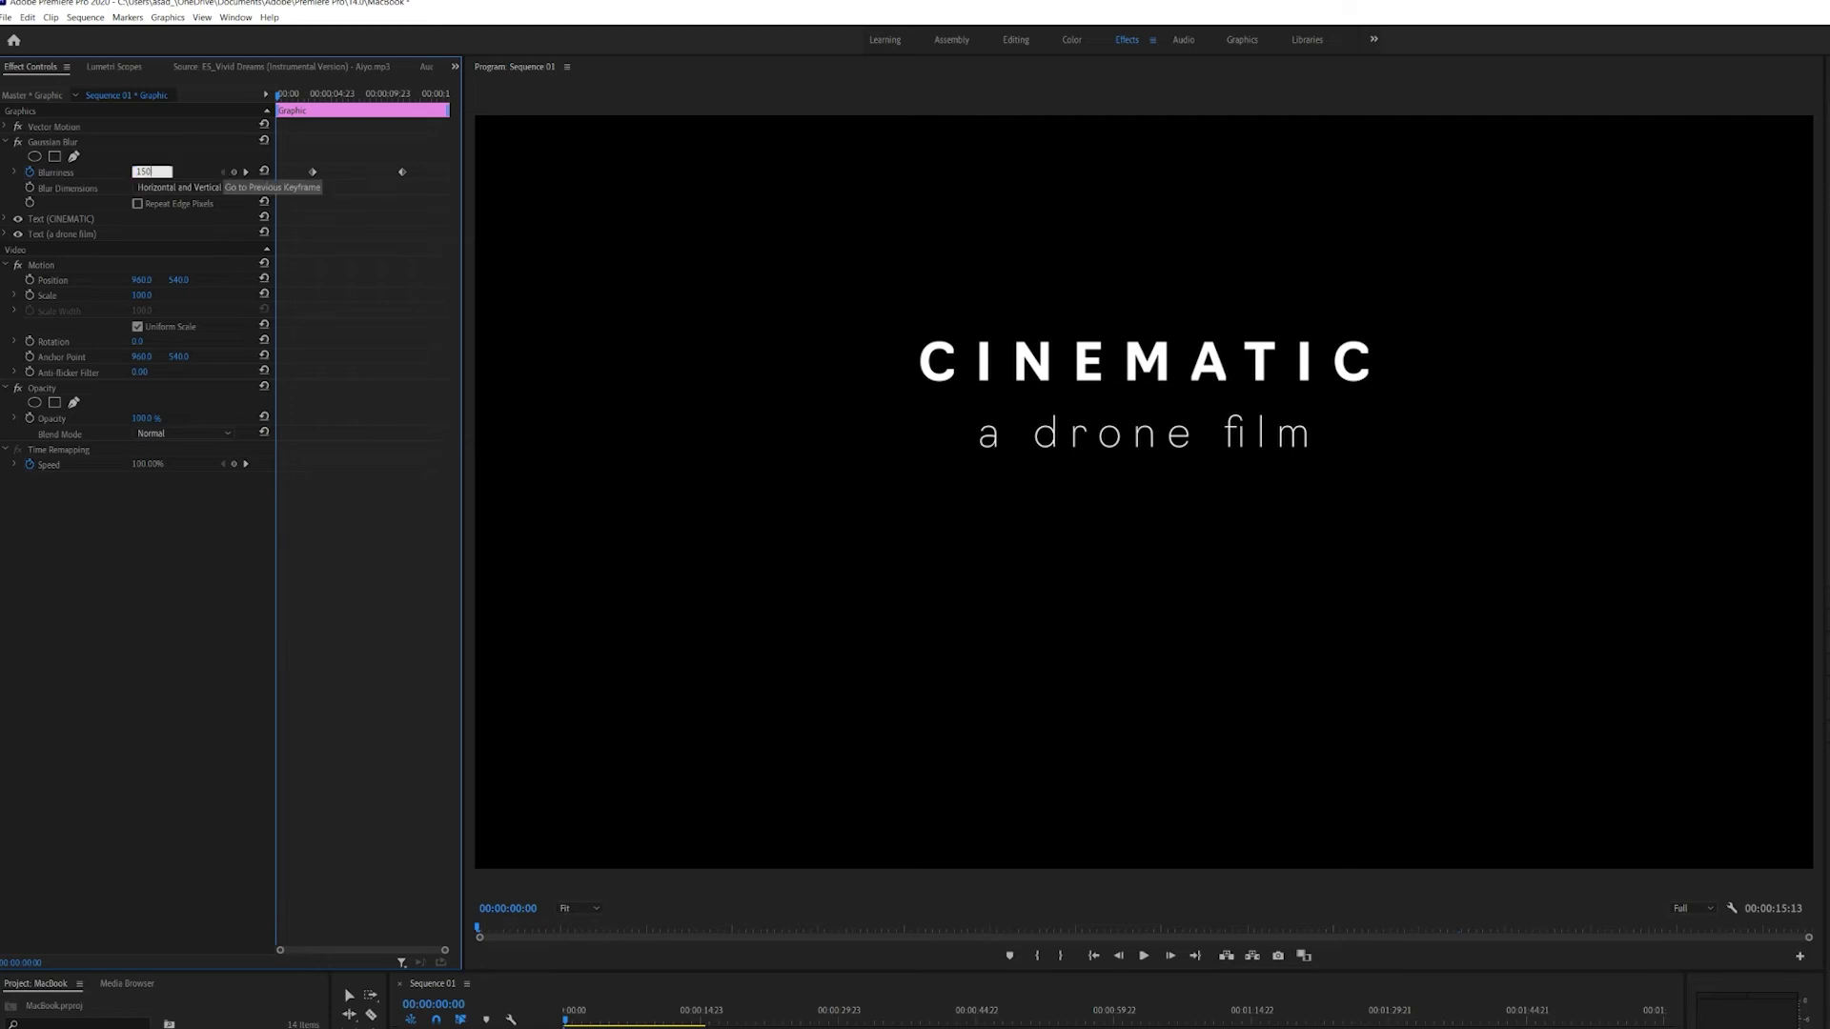
pyautogui.moveTo(279, 95); pyautogui.dragTo(451, 98)
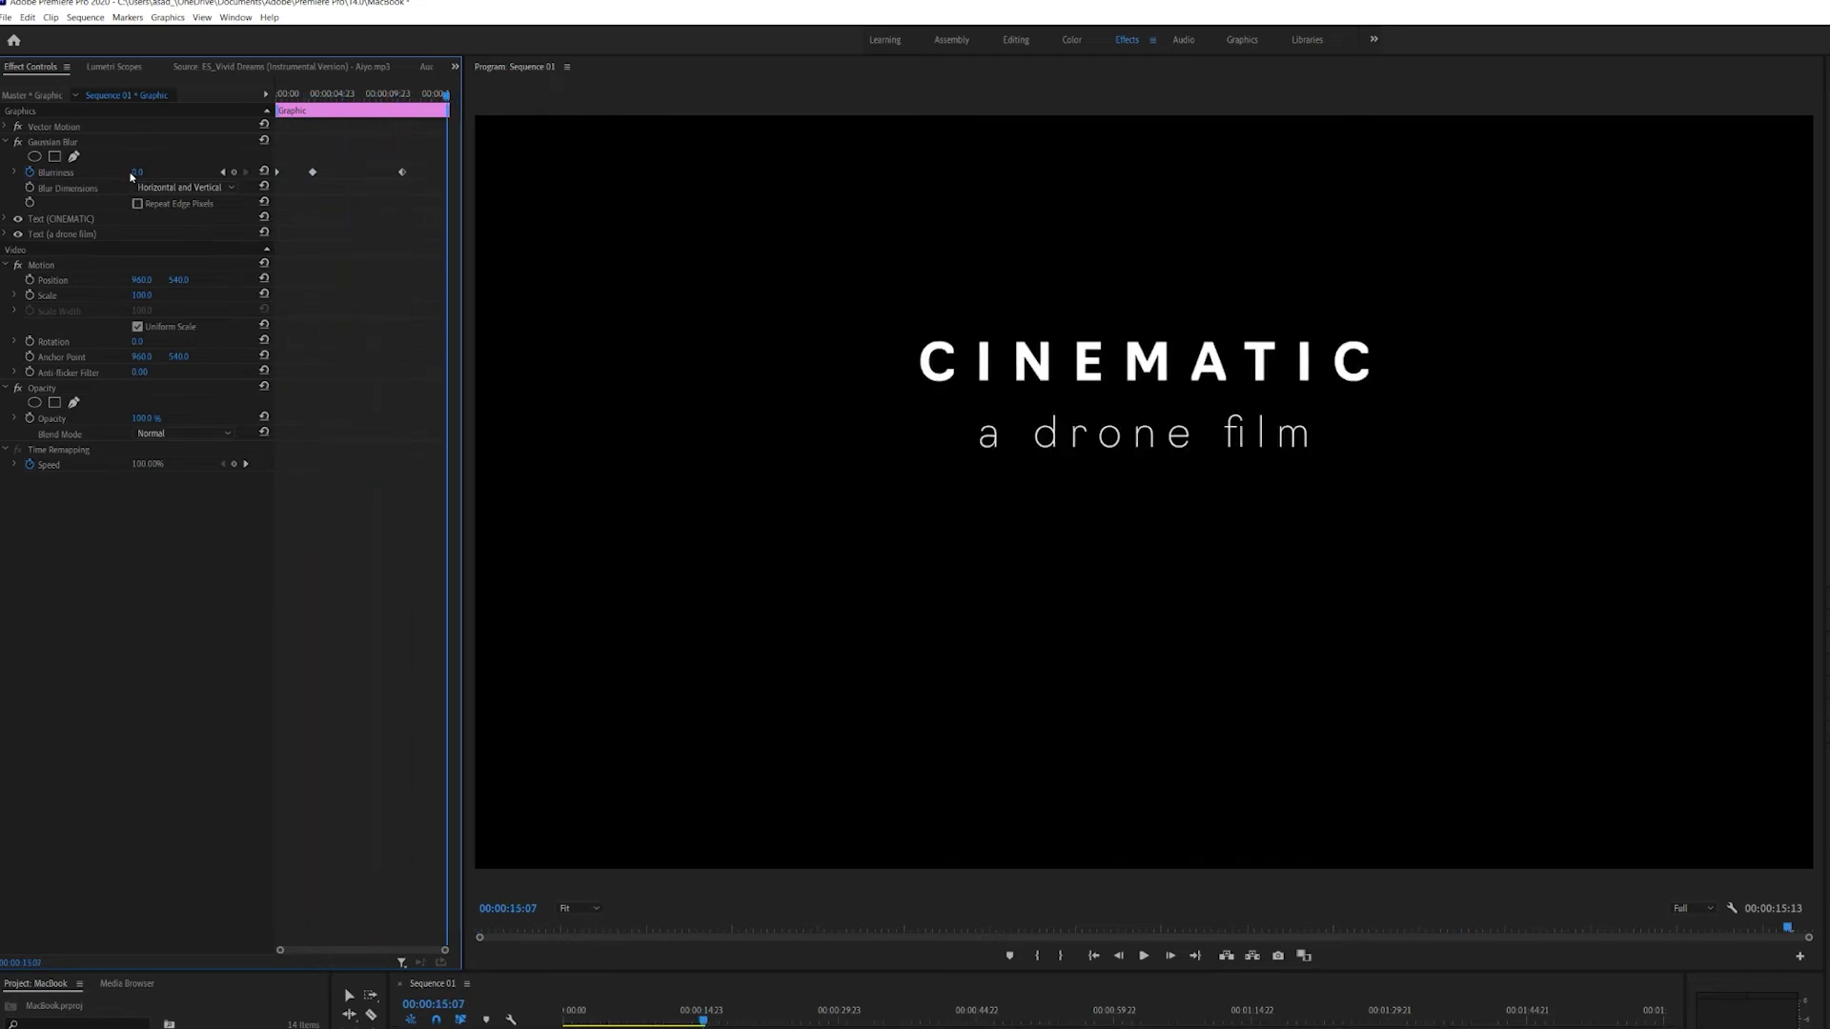
pyautogui.click(133, 173)
pyautogui.write('15')
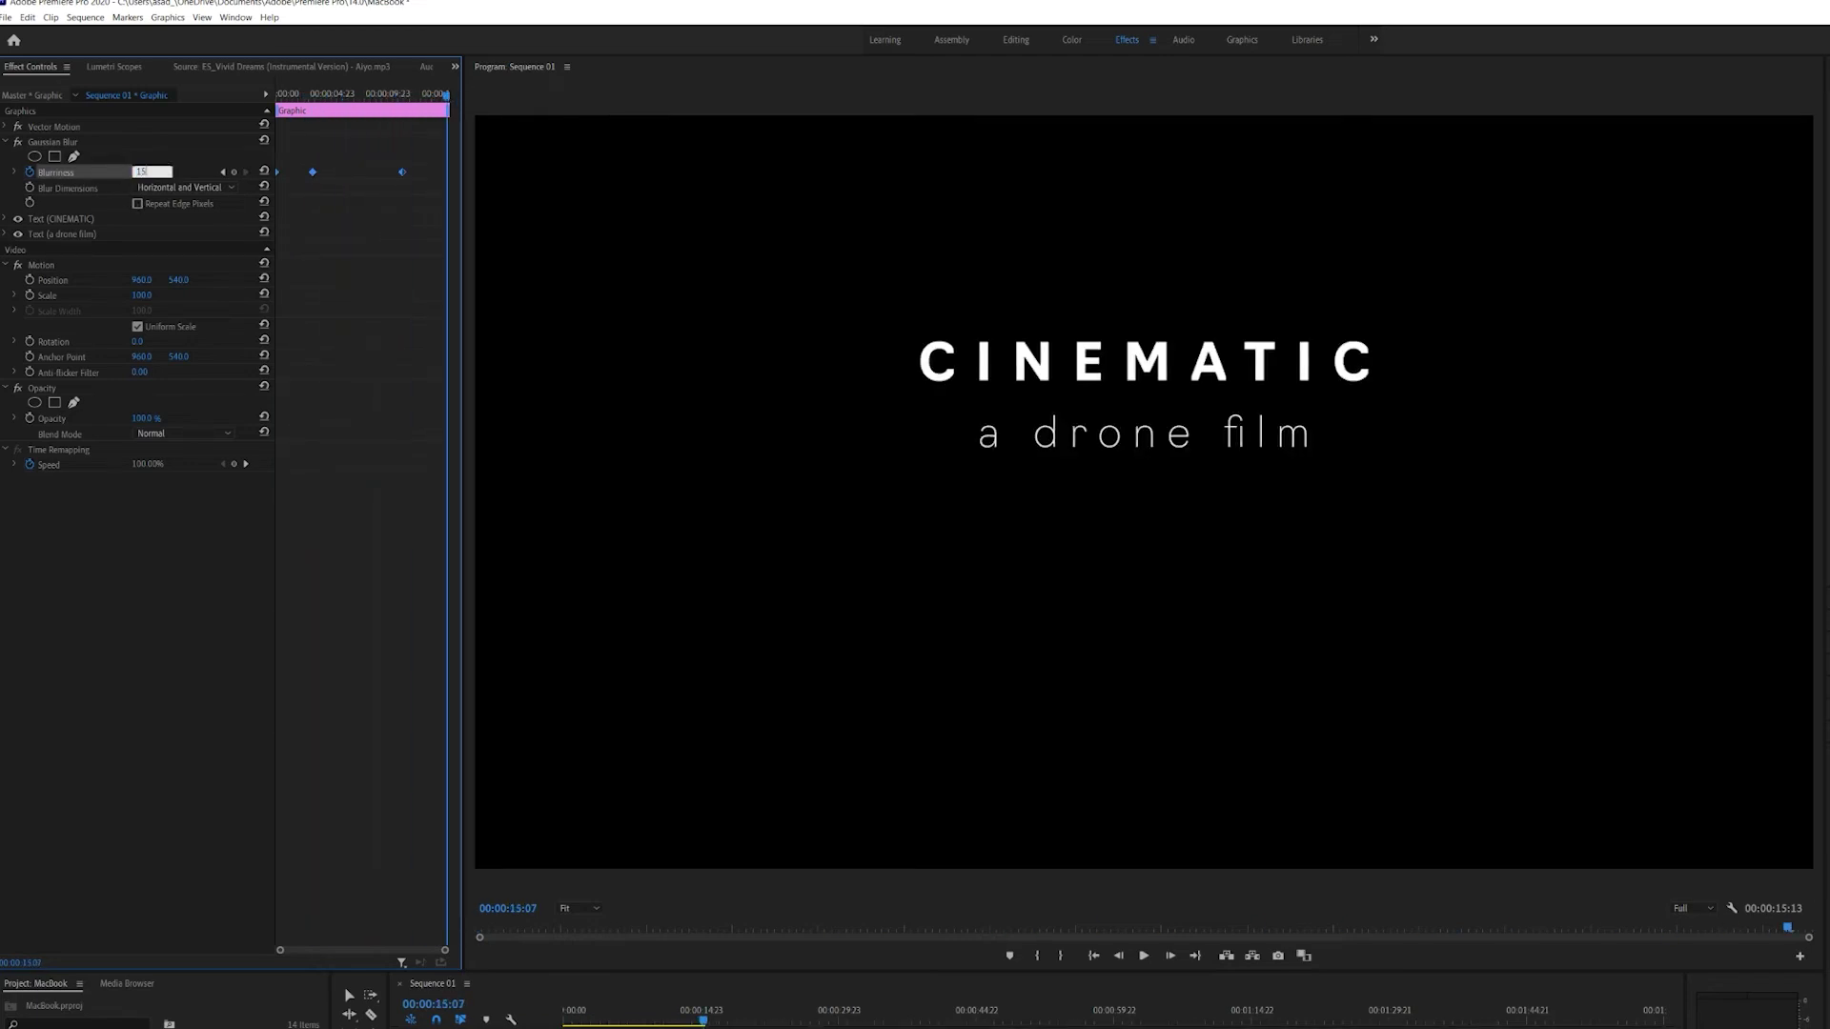
pyautogui.write('0')
pyautogui.press('Return')
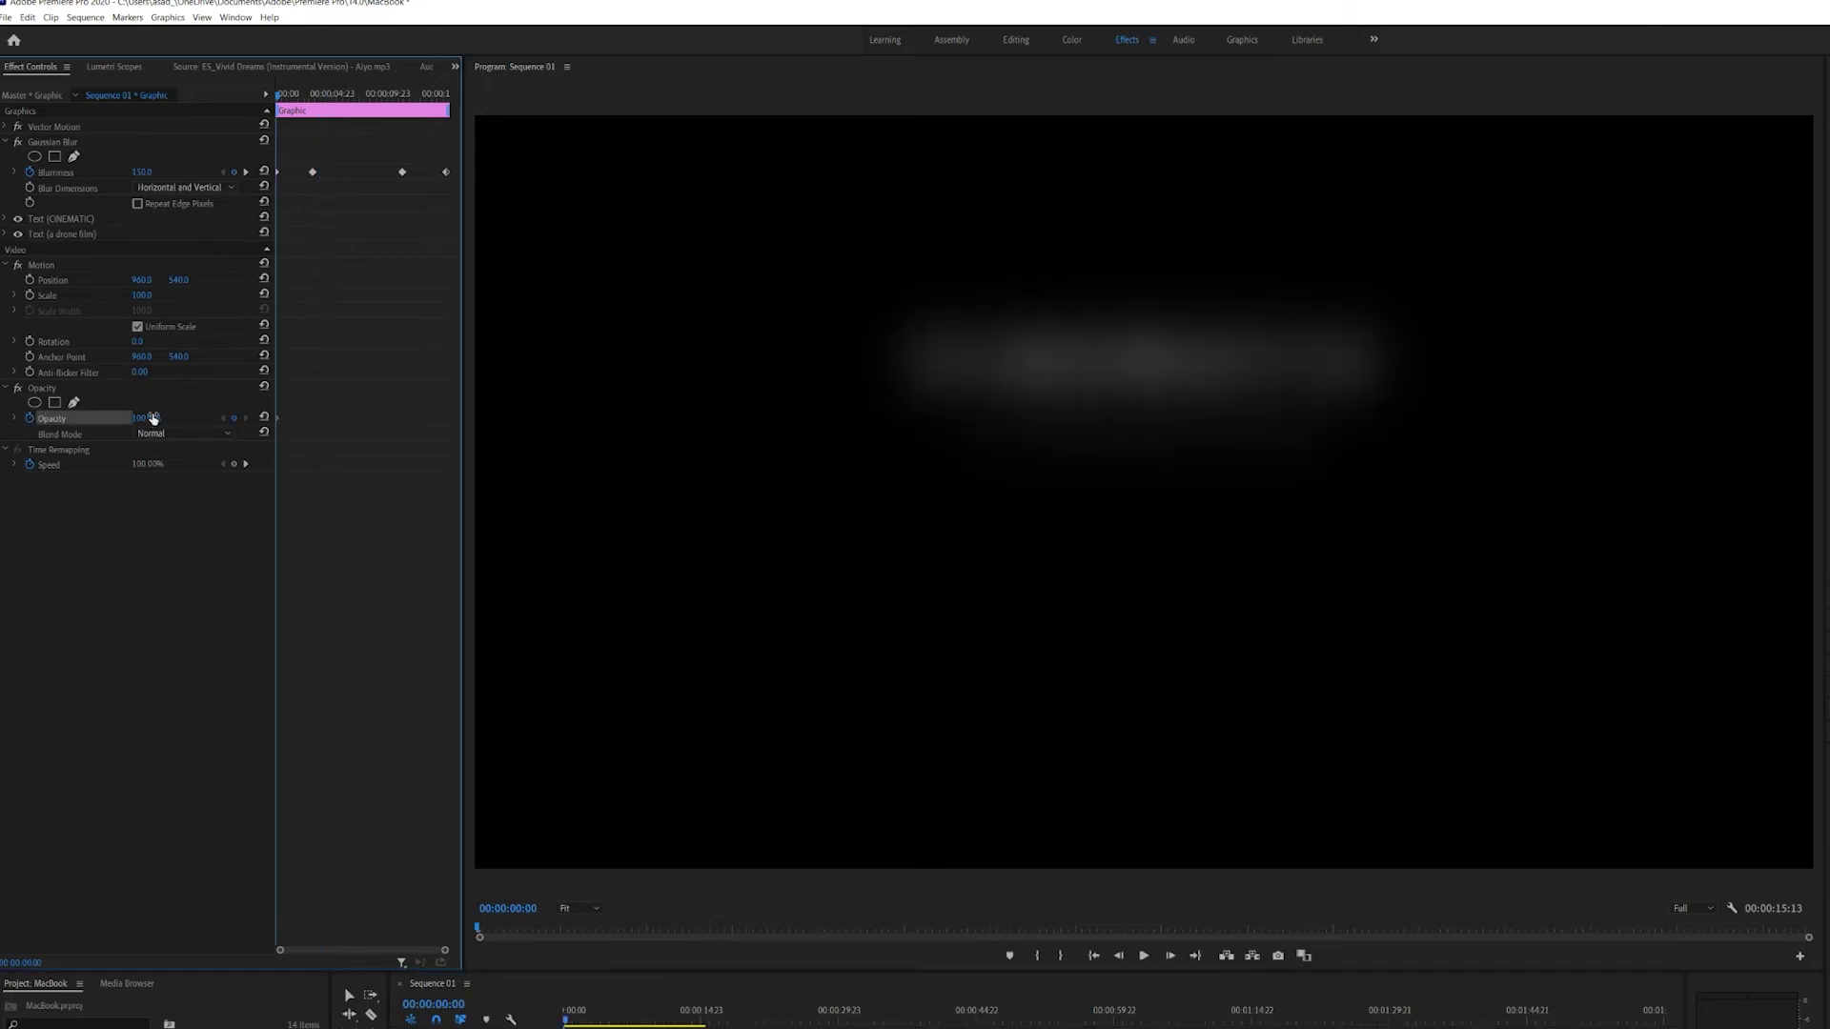
# Keyframe Opacity at 0% on the clip start and 100% at 3:06.
pyautogui.click(148, 417)
pyautogui.write('0')
pyautogui.moveTo(279, 95); pyautogui.dragTo(315, 97)
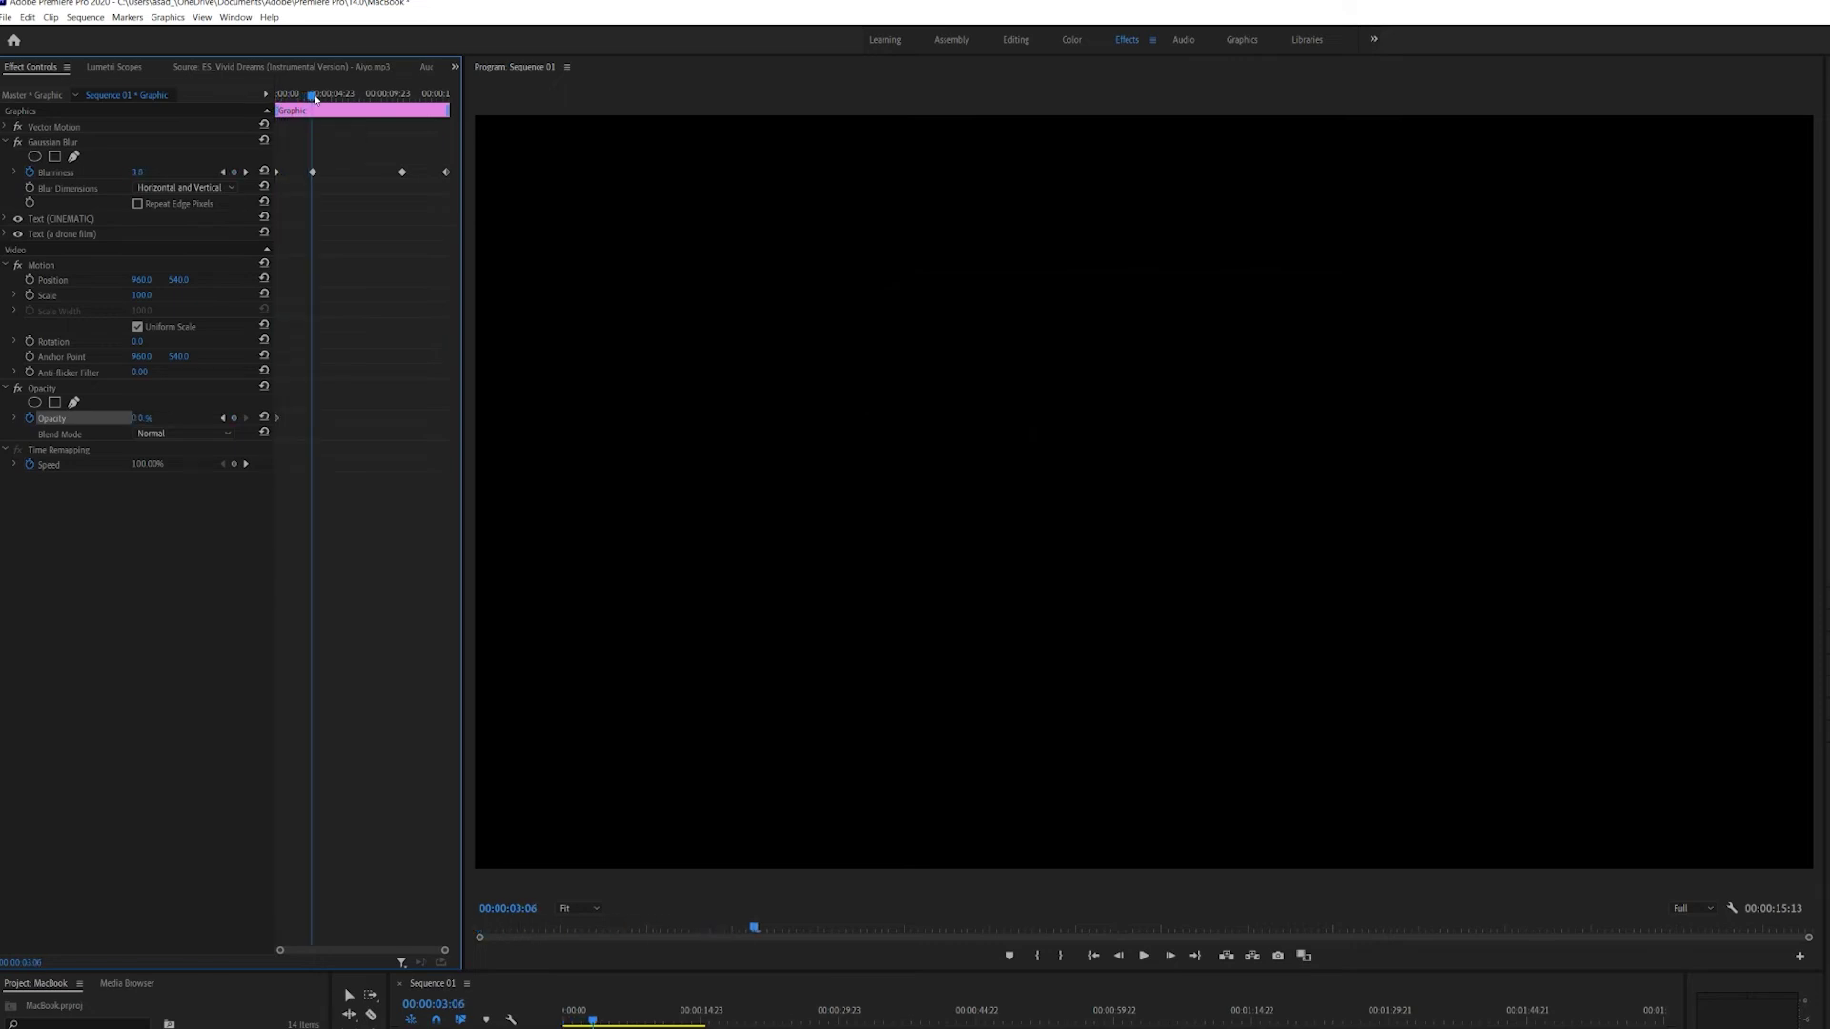
pyautogui.click(141, 418)
pyautogui.write('100')
pyautogui.press('Return')
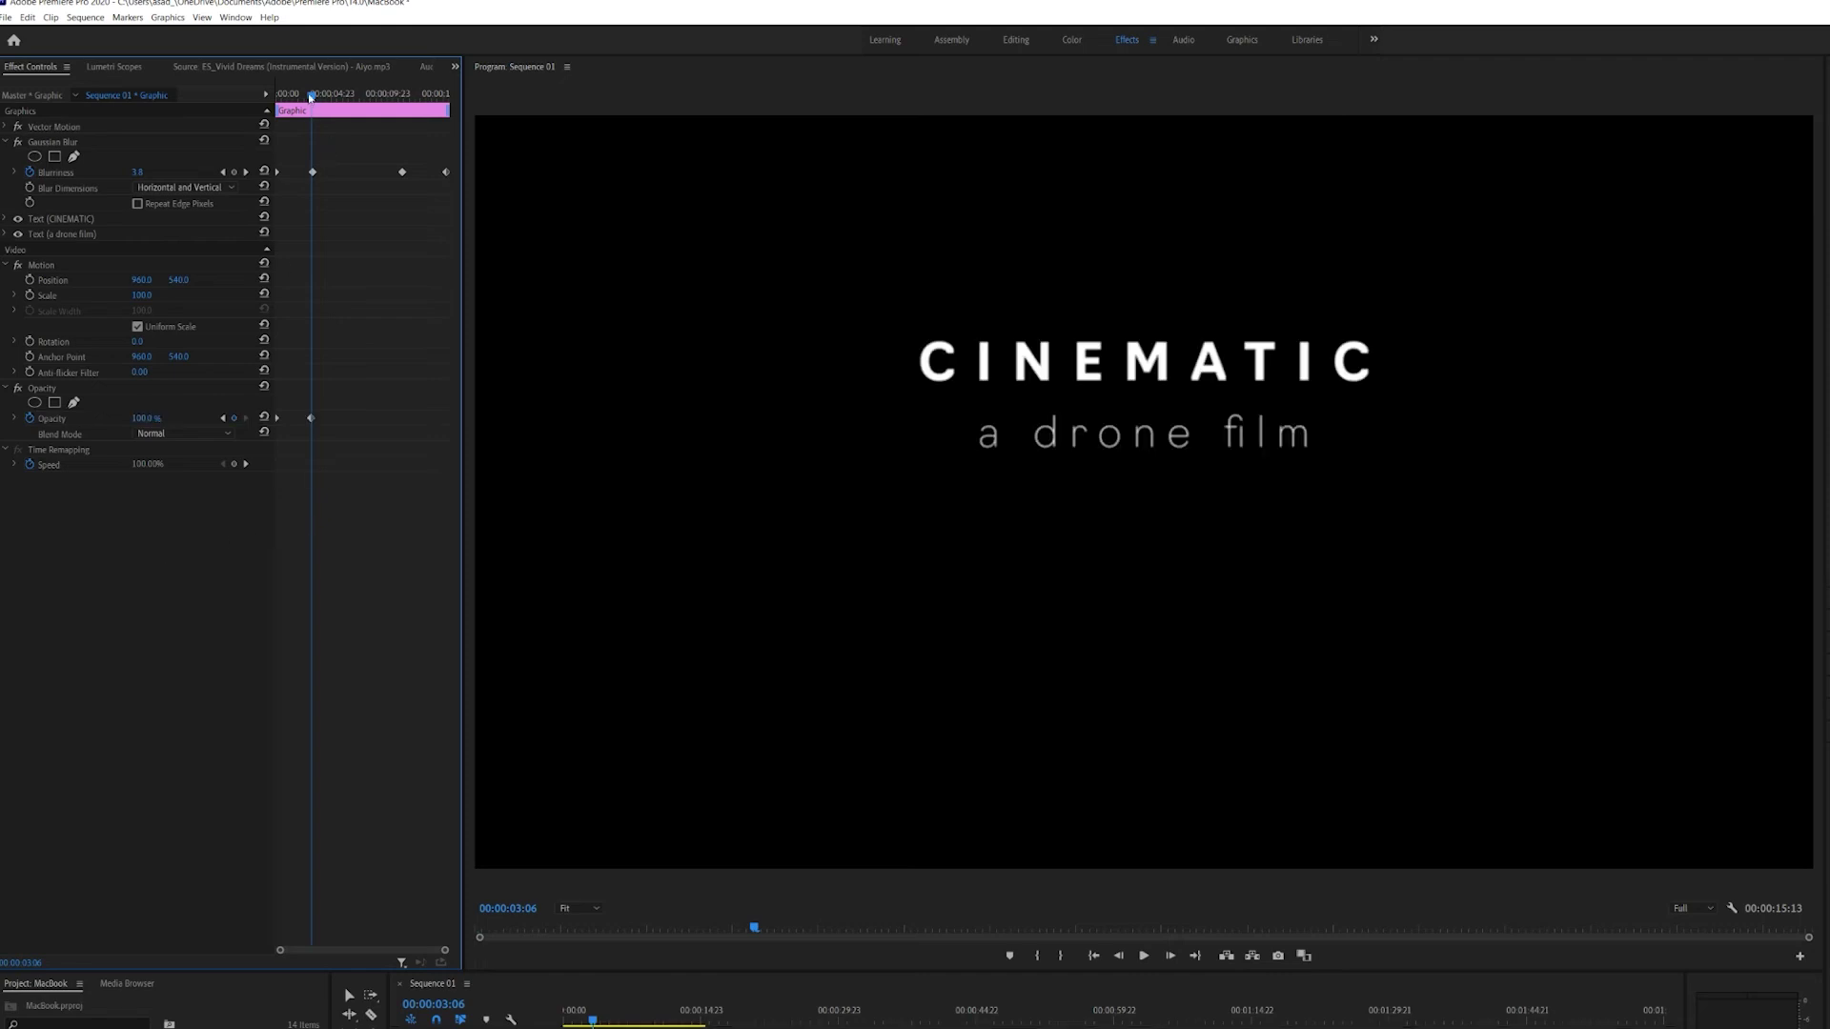
# Hold Opacity at 100% at 11:07 and fade it to 0% at the clip end.
pyautogui.moveTo(311, 96); pyautogui.dragTo(405, 112)
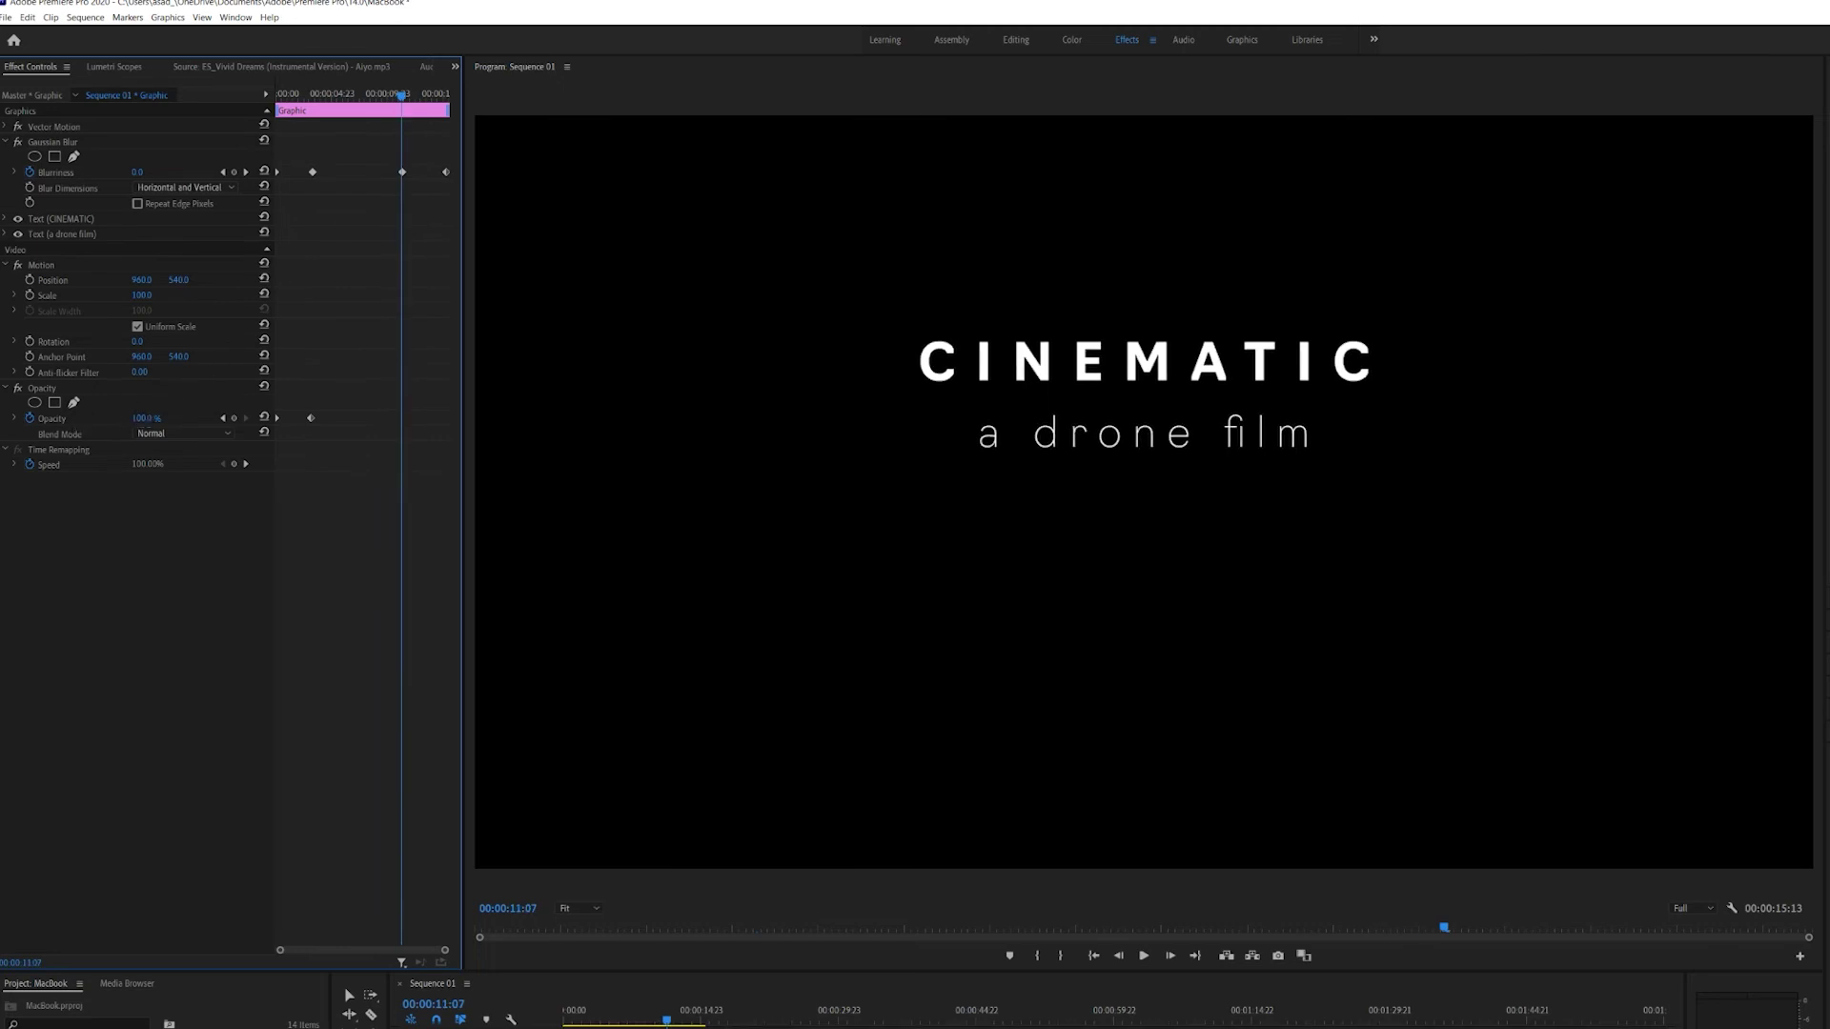
pyautogui.click(152, 416)
pyautogui.write('100')
pyautogui.press('Return')
pyautogui.moveTo(410, 96); pyautogui.dragTo(451, 107)
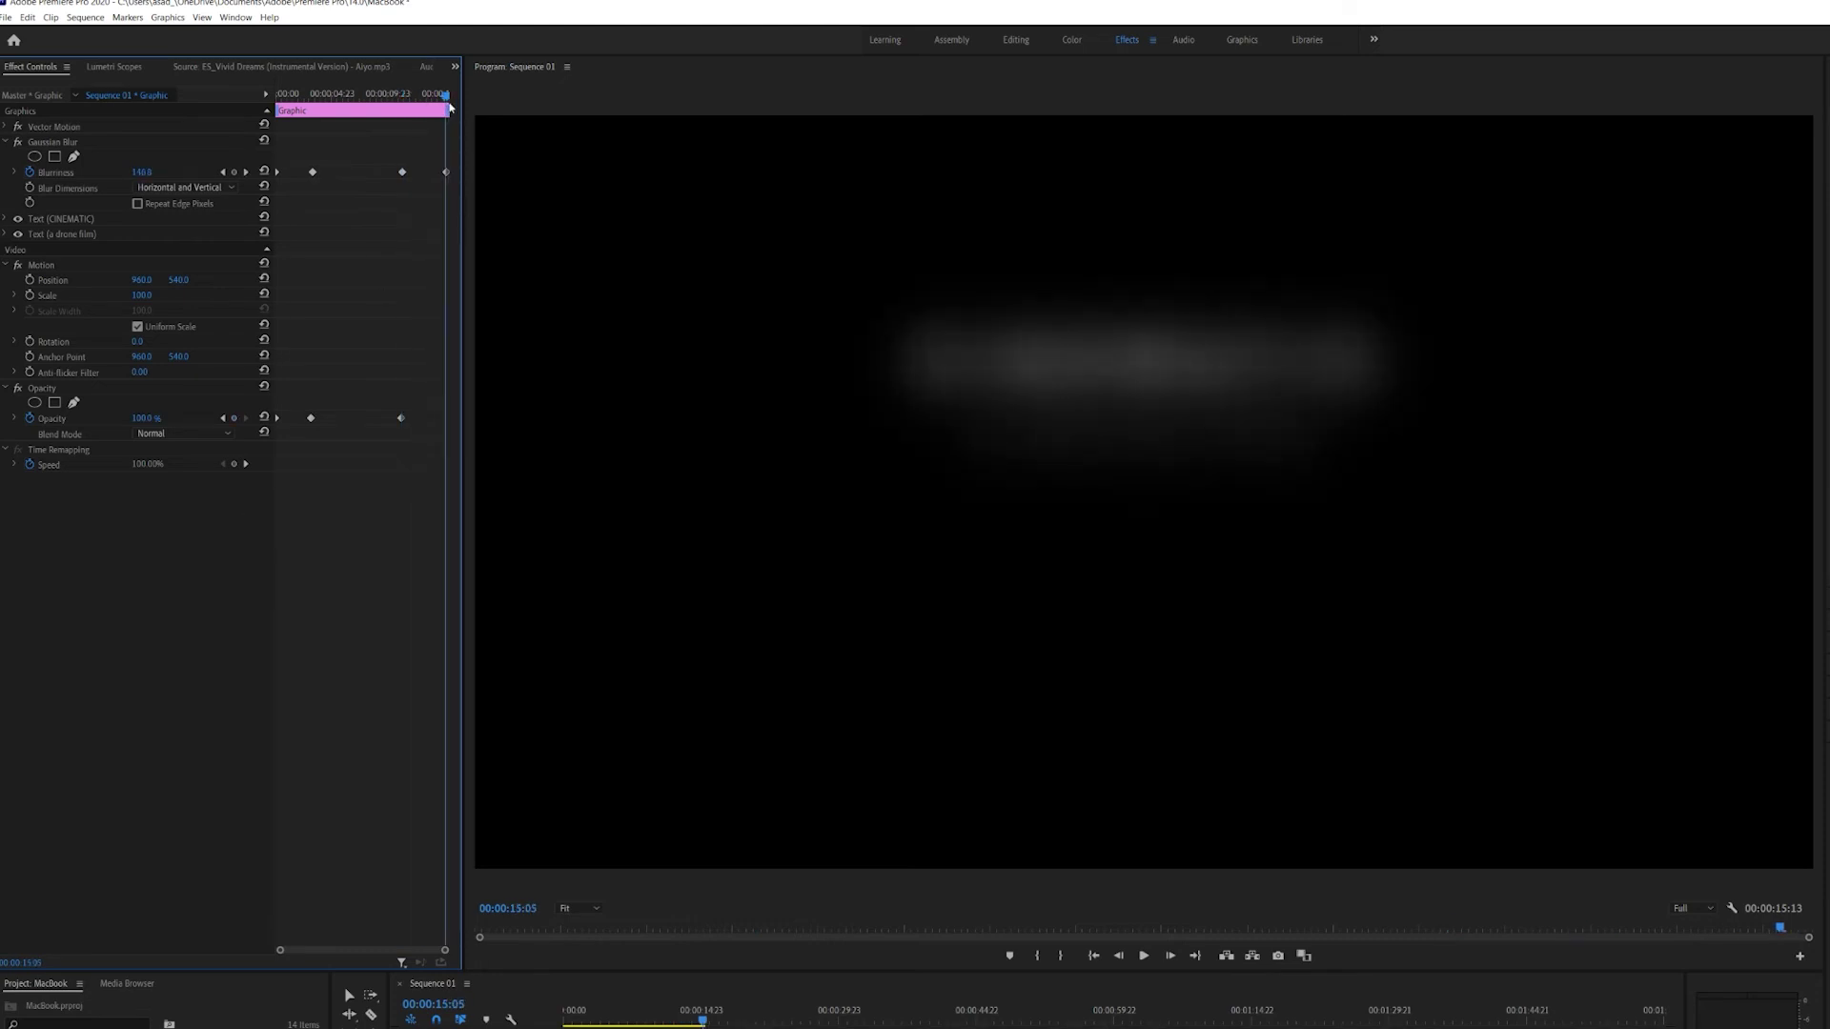
pyautogui.click(152, 417)
pyautogui.write('0')
pyautogui.press('Return')
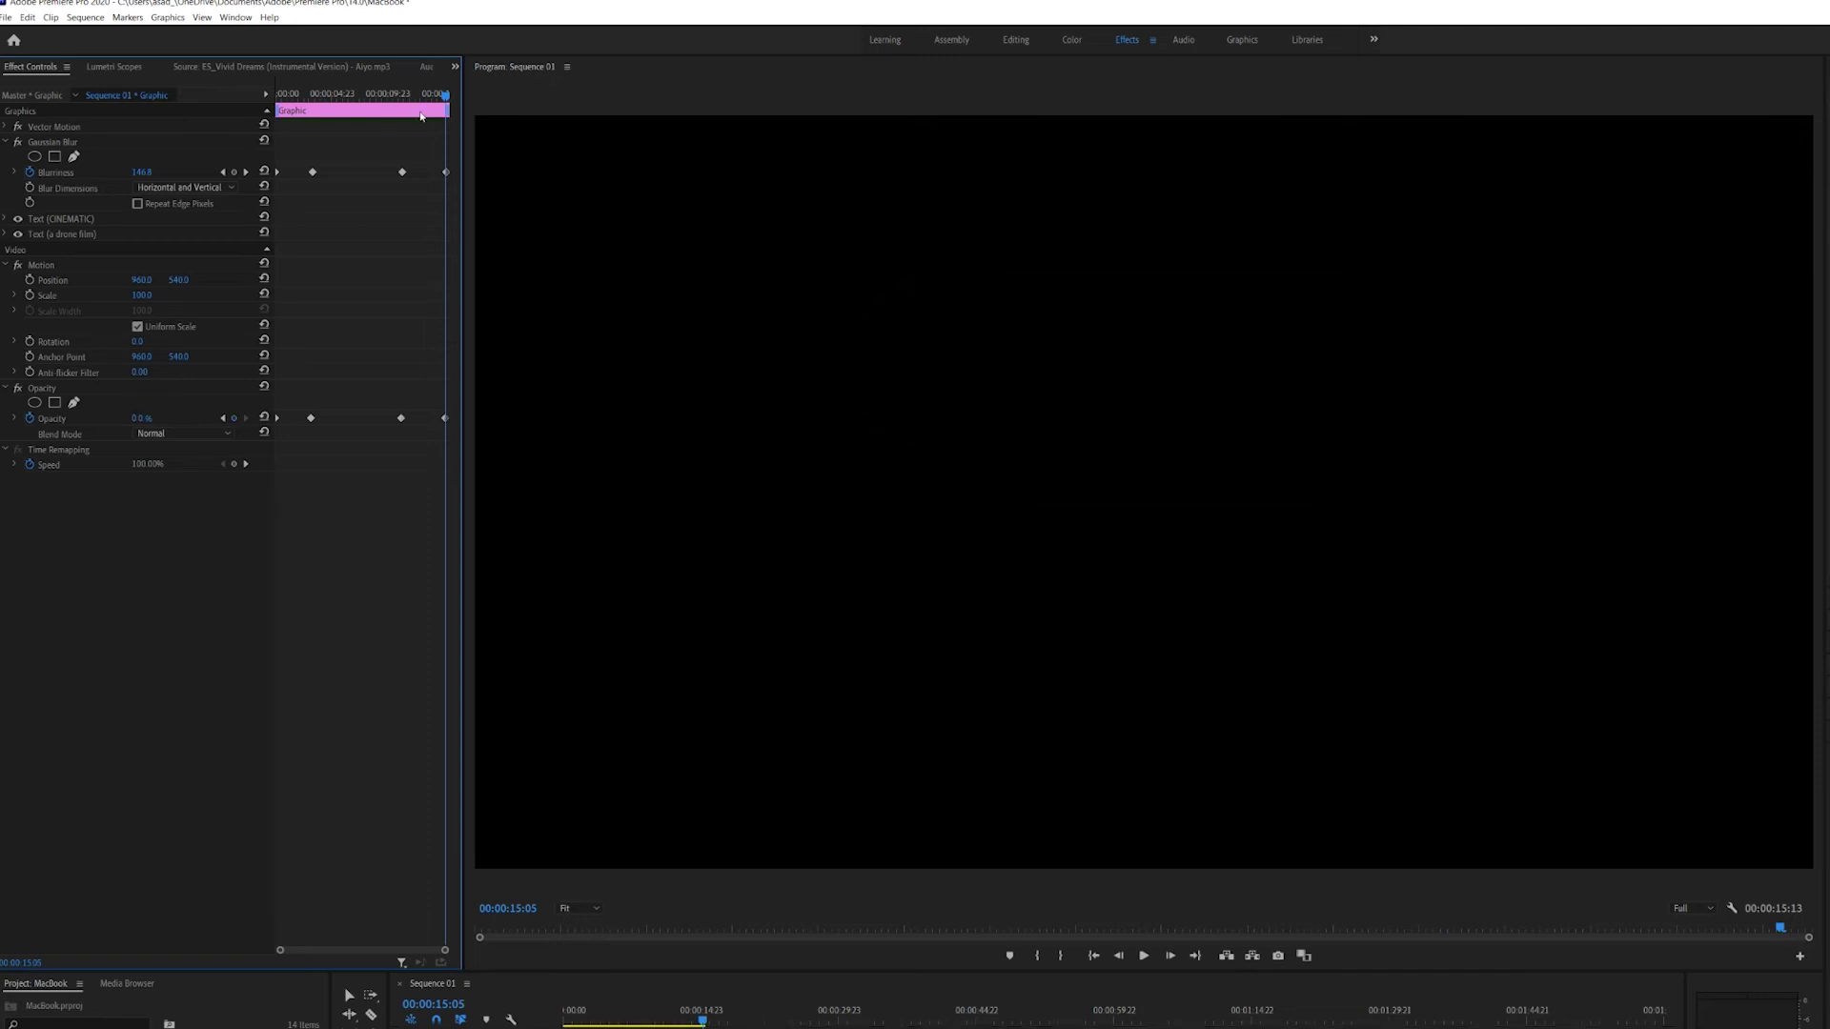
pyautogui.moveTo(448, 95); pyautogui.dragTo(414, 113)
# Keyframe Scale from 85 on the first frame to 110 on the last, then play it back.
pyautogui.press('Home')
pyautogui.click(46, 295)
pyautogui.click(153, 293)
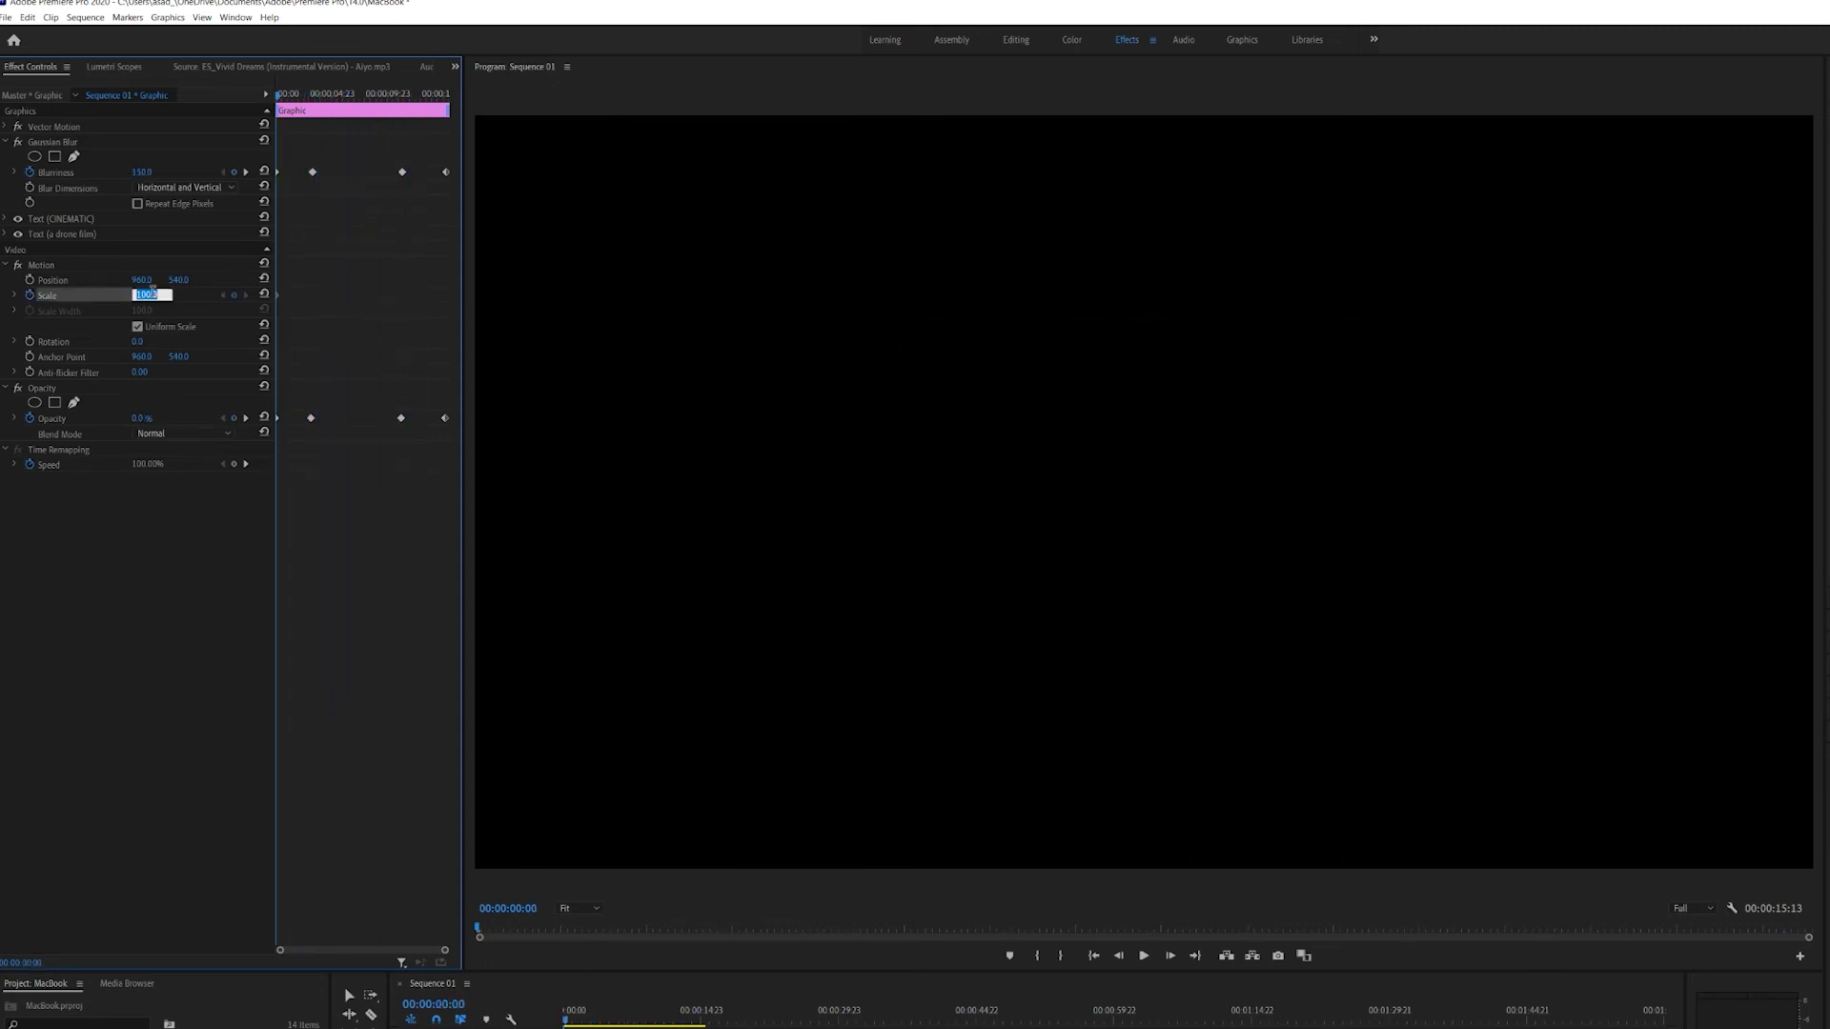
pyautogui.write('85')
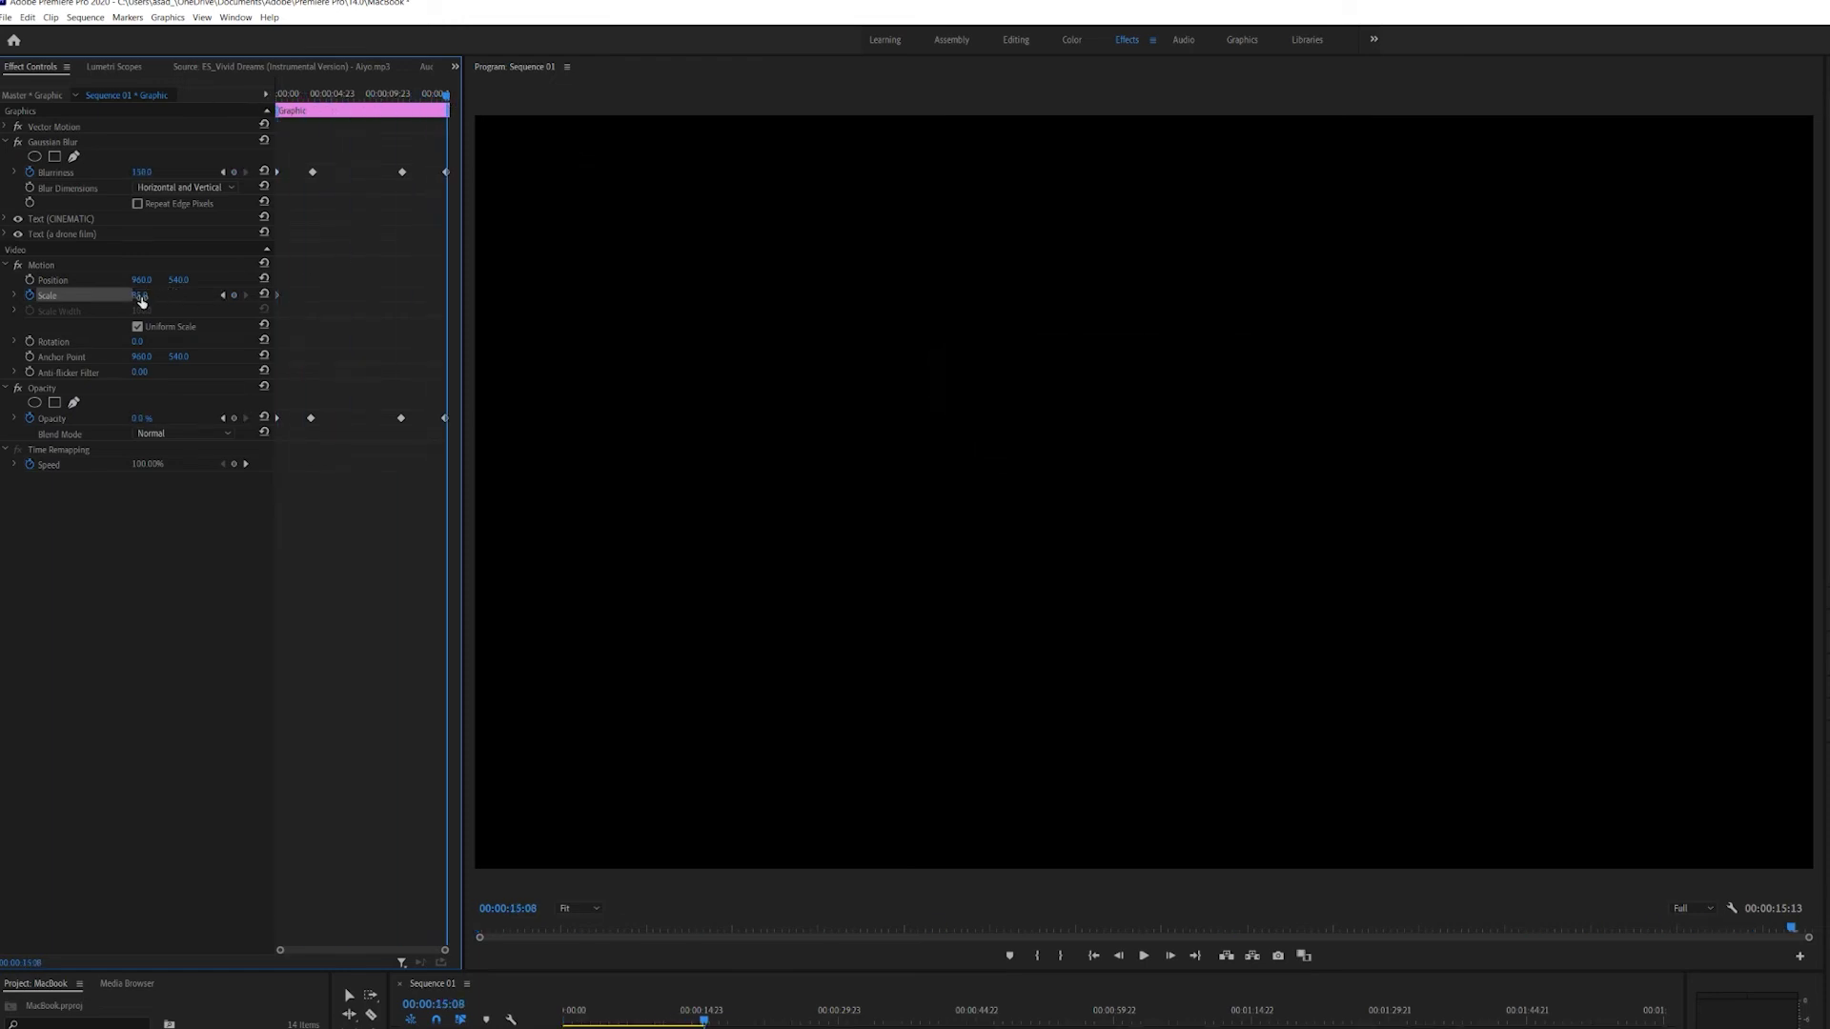
pyautogui.click(143, 296)
pyautogui.write('110')
pyautogui.press('Return')
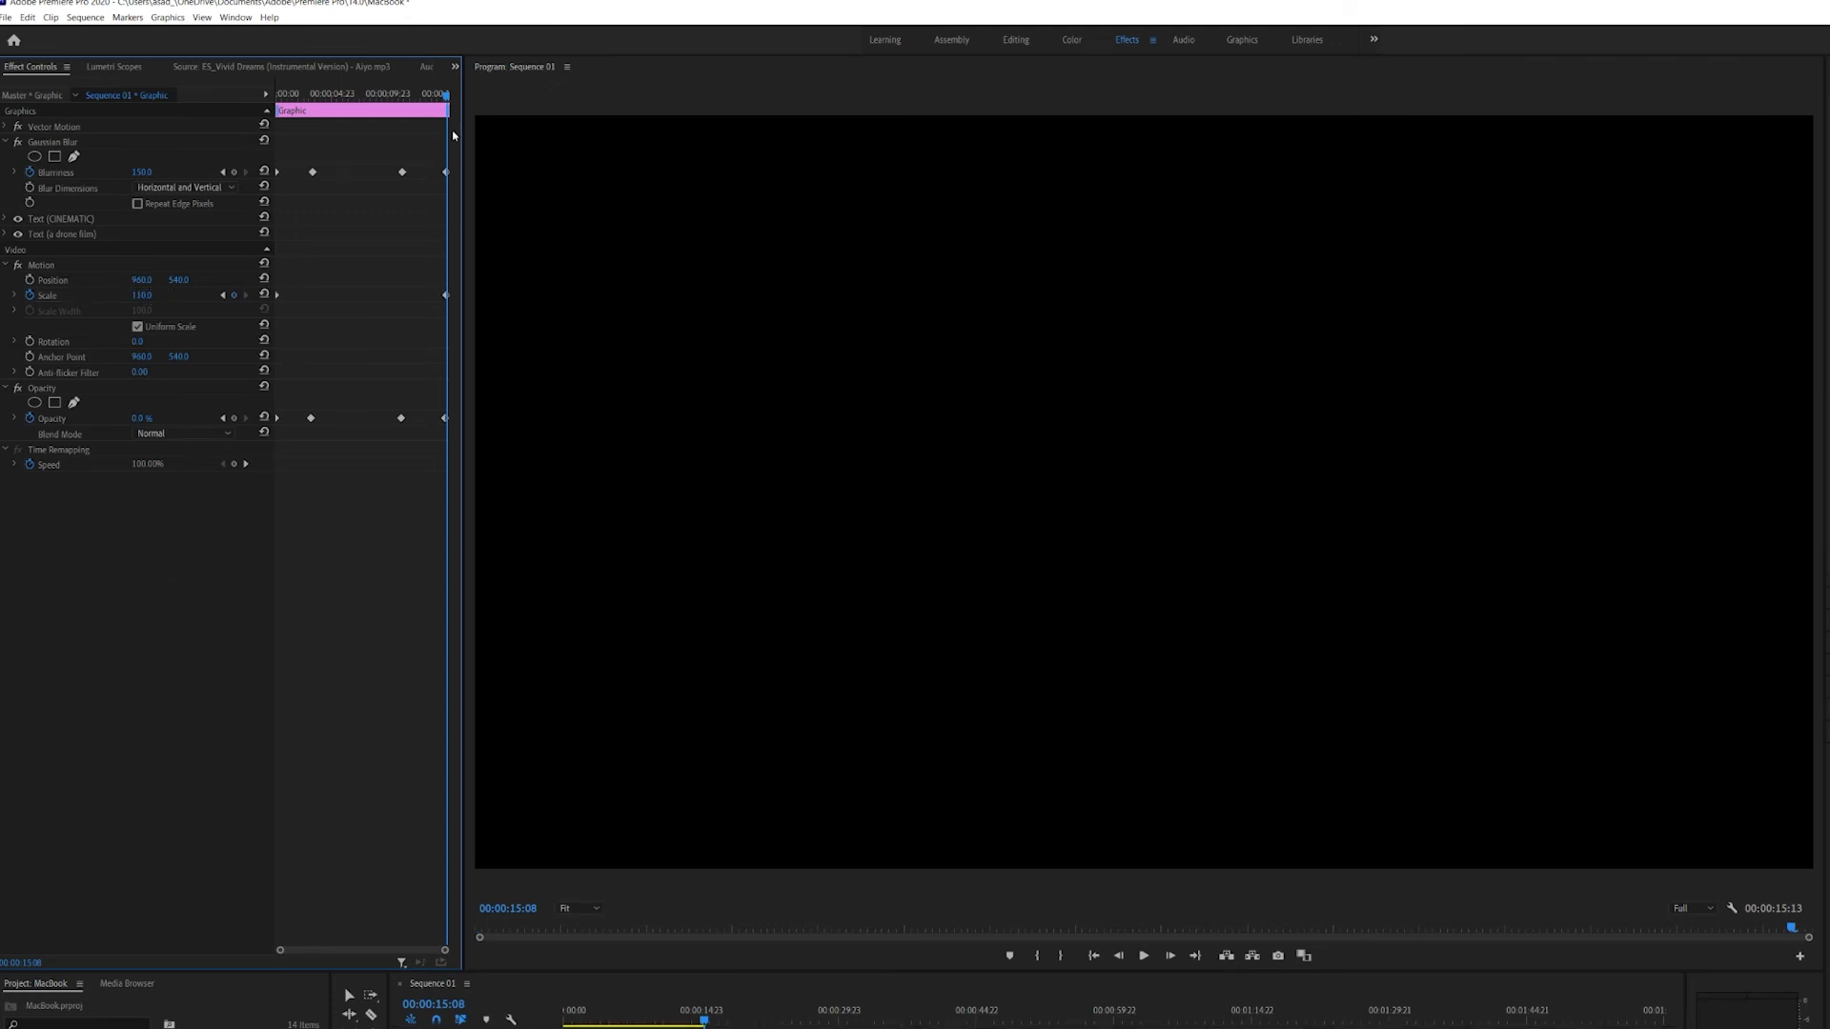
pyautogui.moveTo(444, 96); pyautogui.dragTo(278, 95)
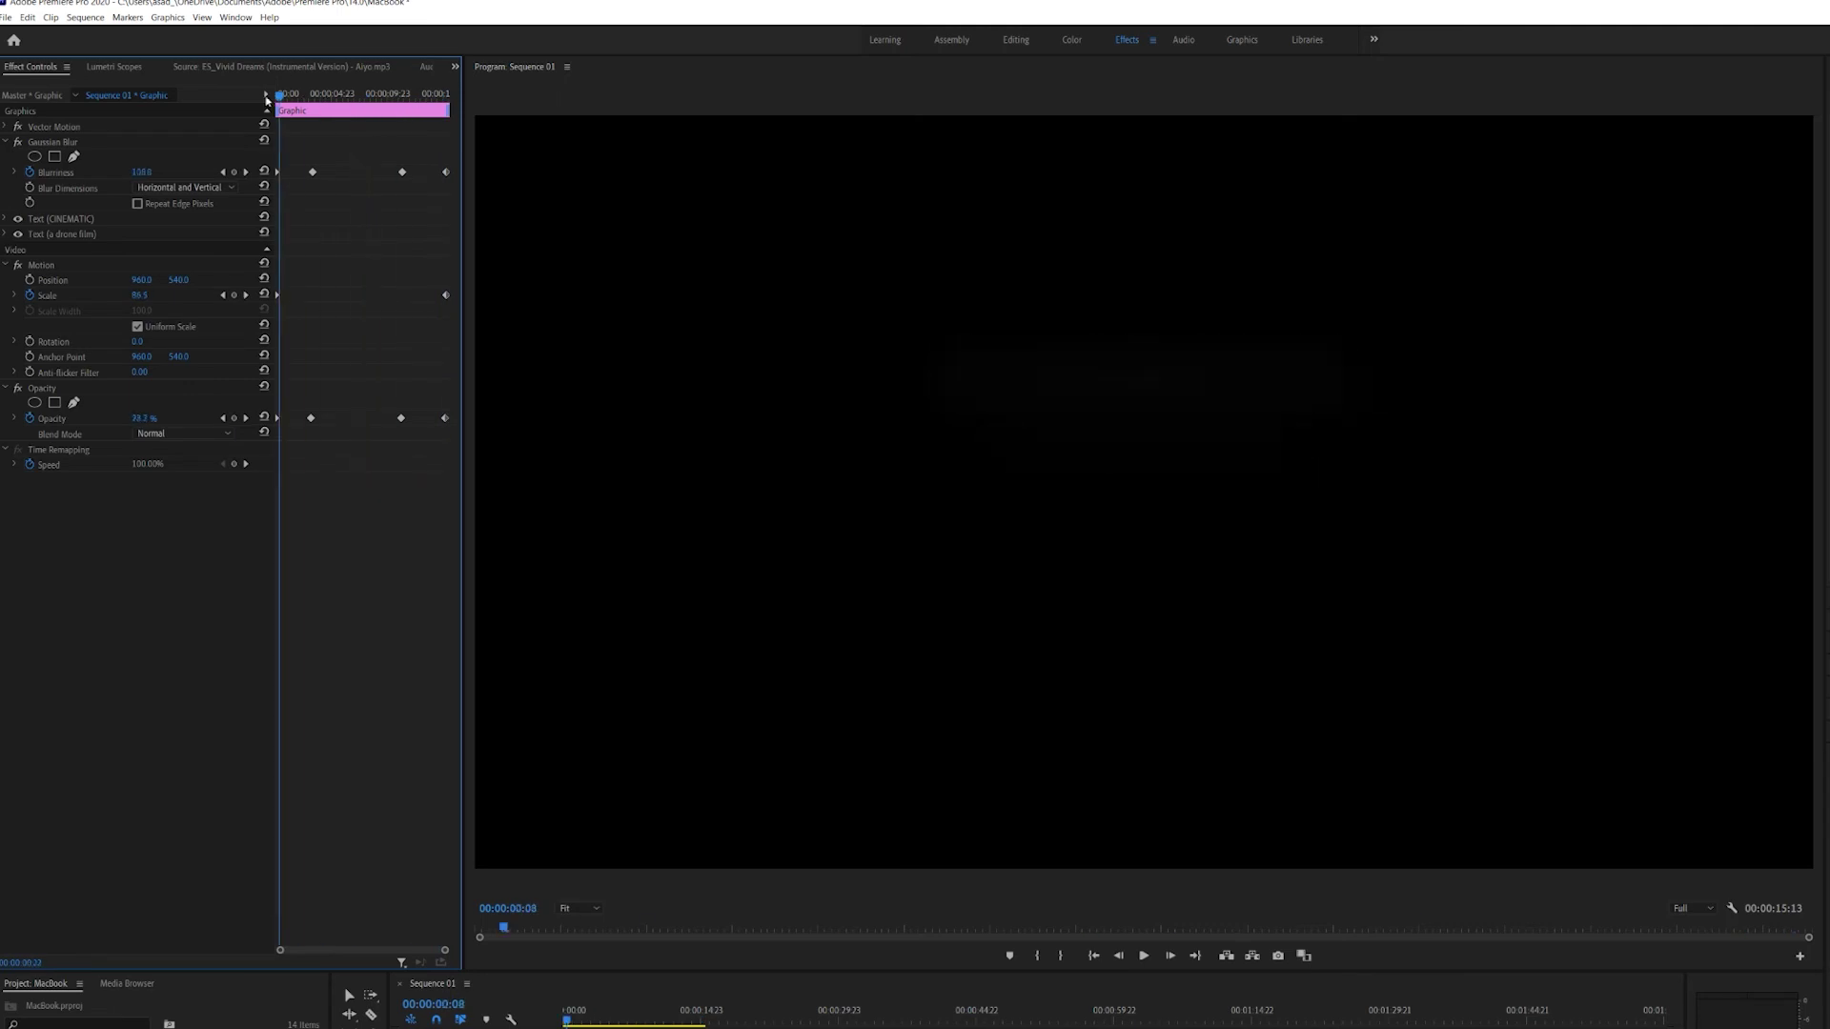
pyautogui.click(1143, 956)
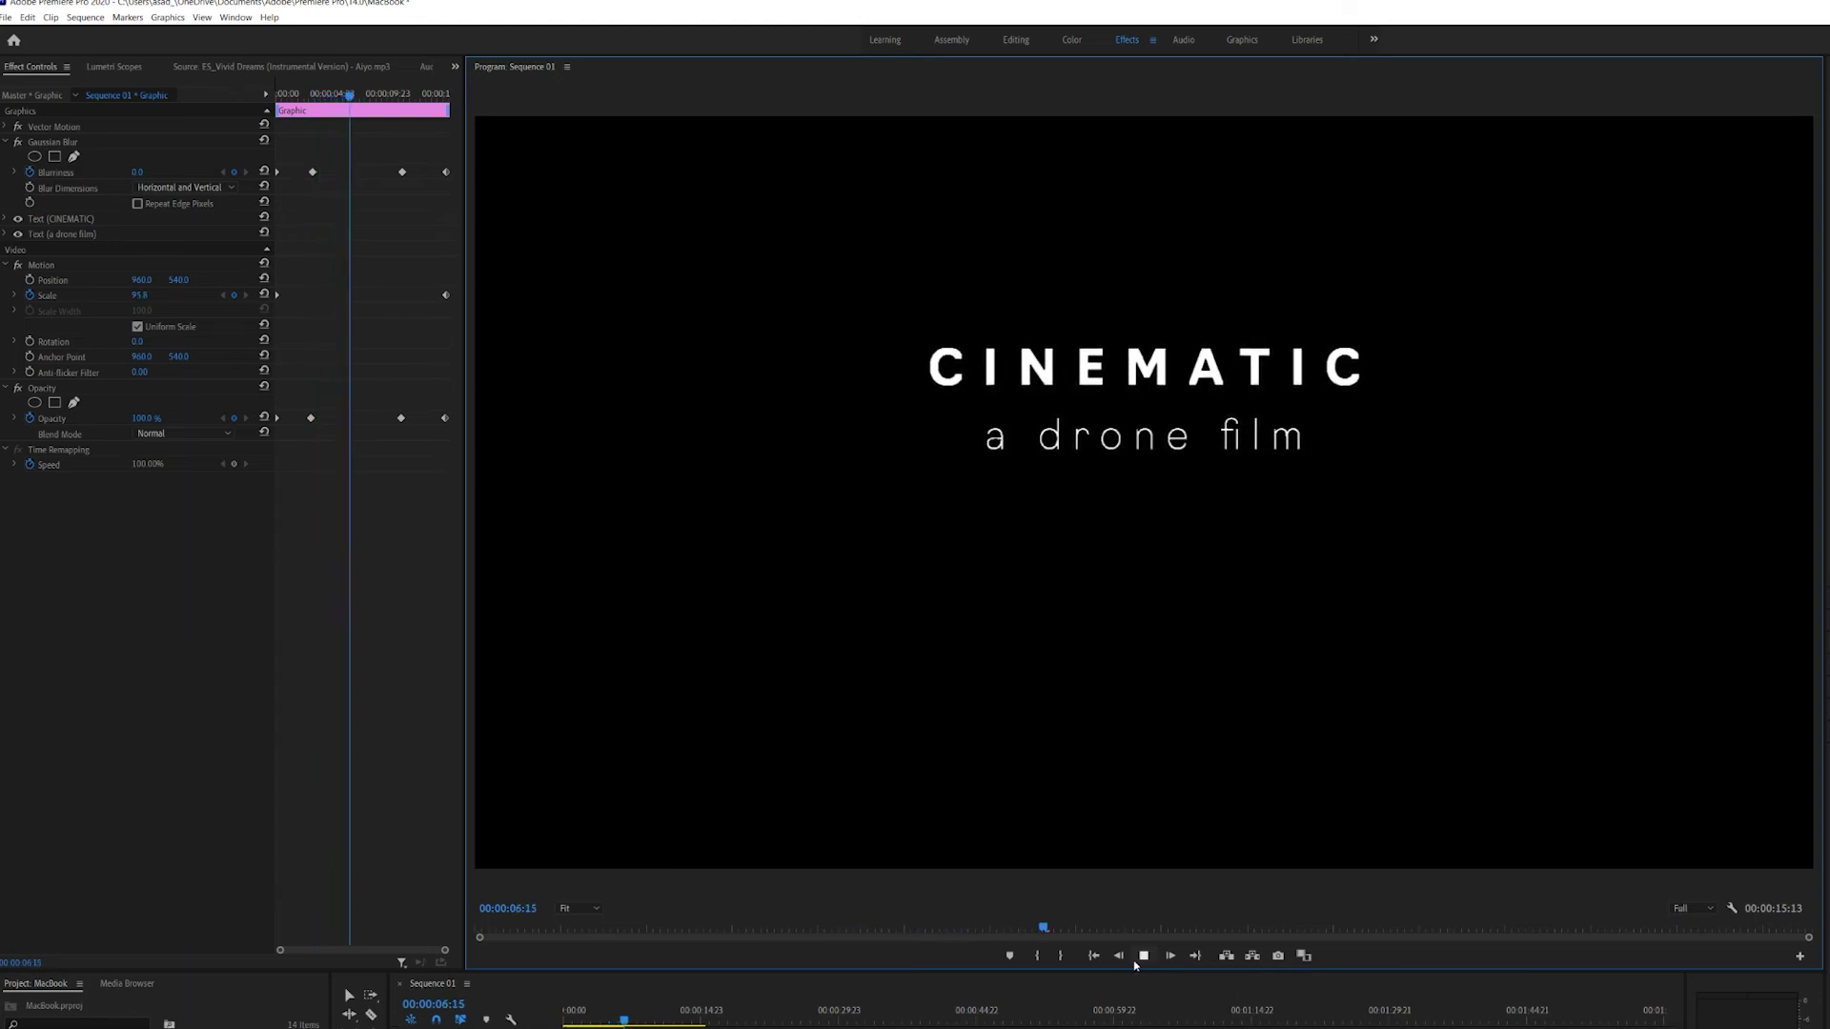
# Stop the preview and bring up the context menu for the CINEMATIC timeline clip.
pyautogui.click(1143, 956)
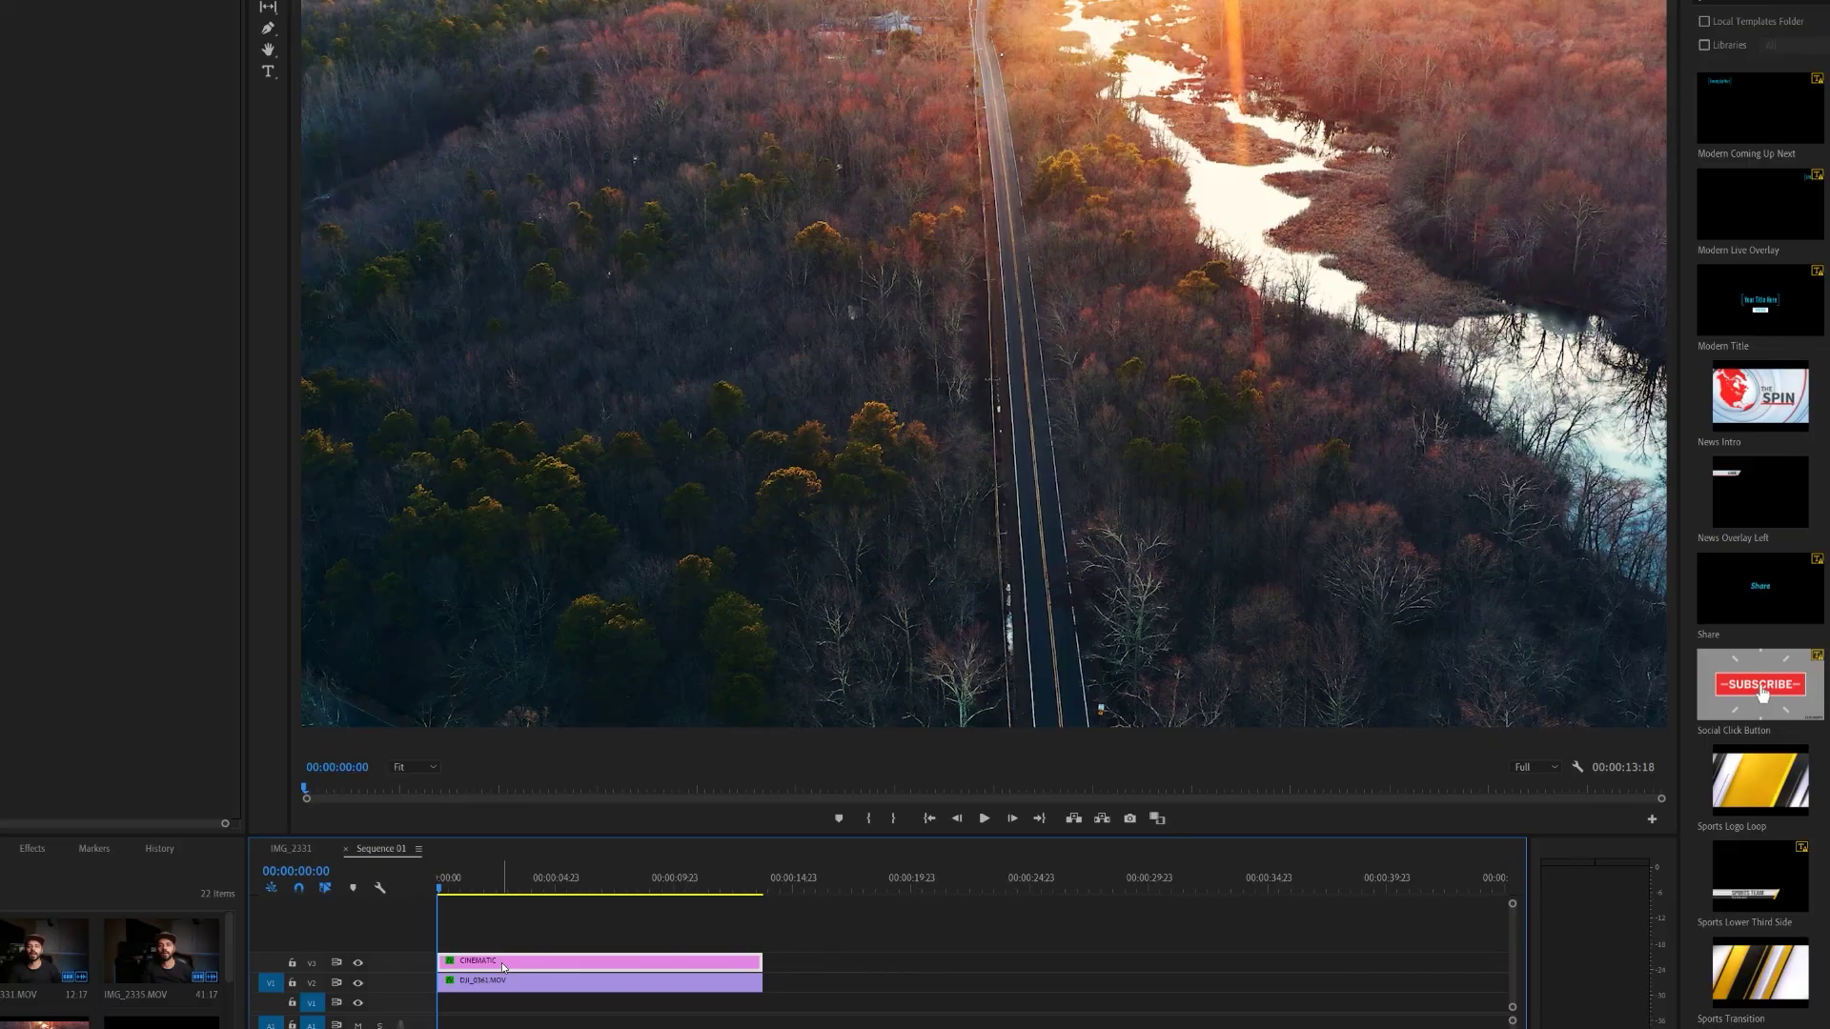
pyautogui.rightClick(502, 963)
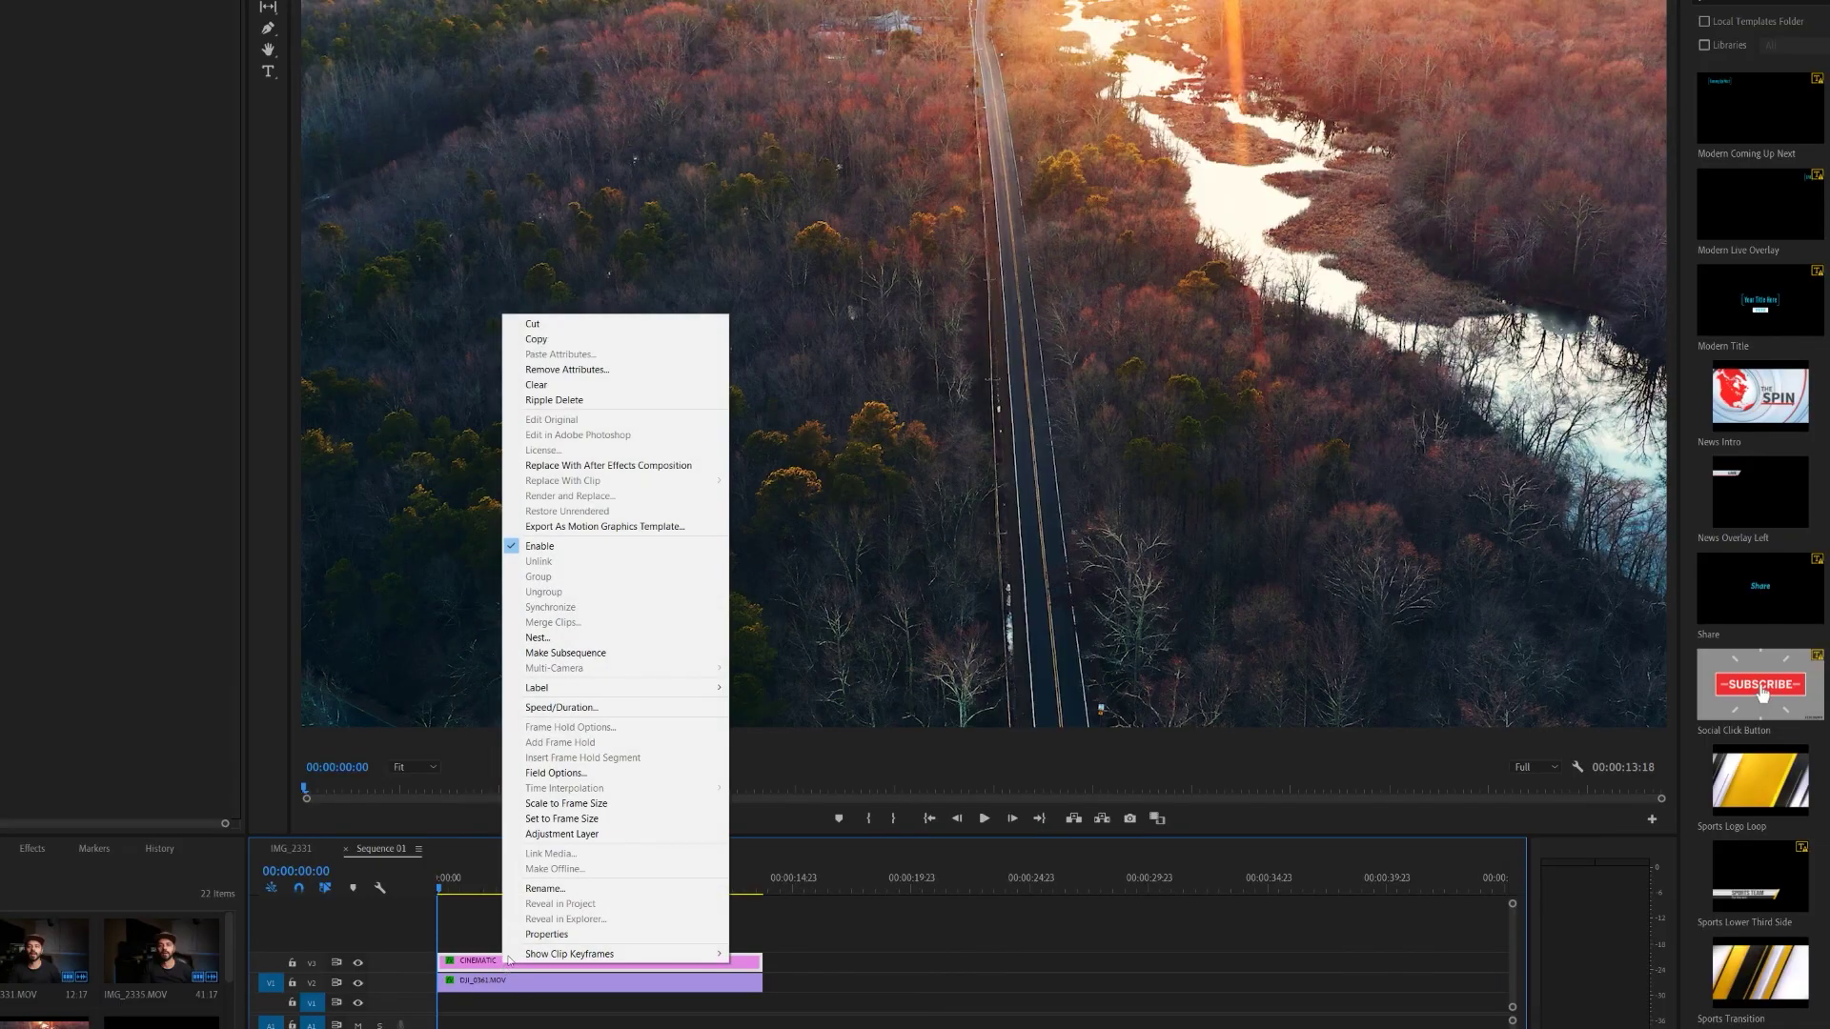
# Export the title as a Motion Graphics template to the Desktop, then begin installing a template.
pyautogui.click(629, 529)
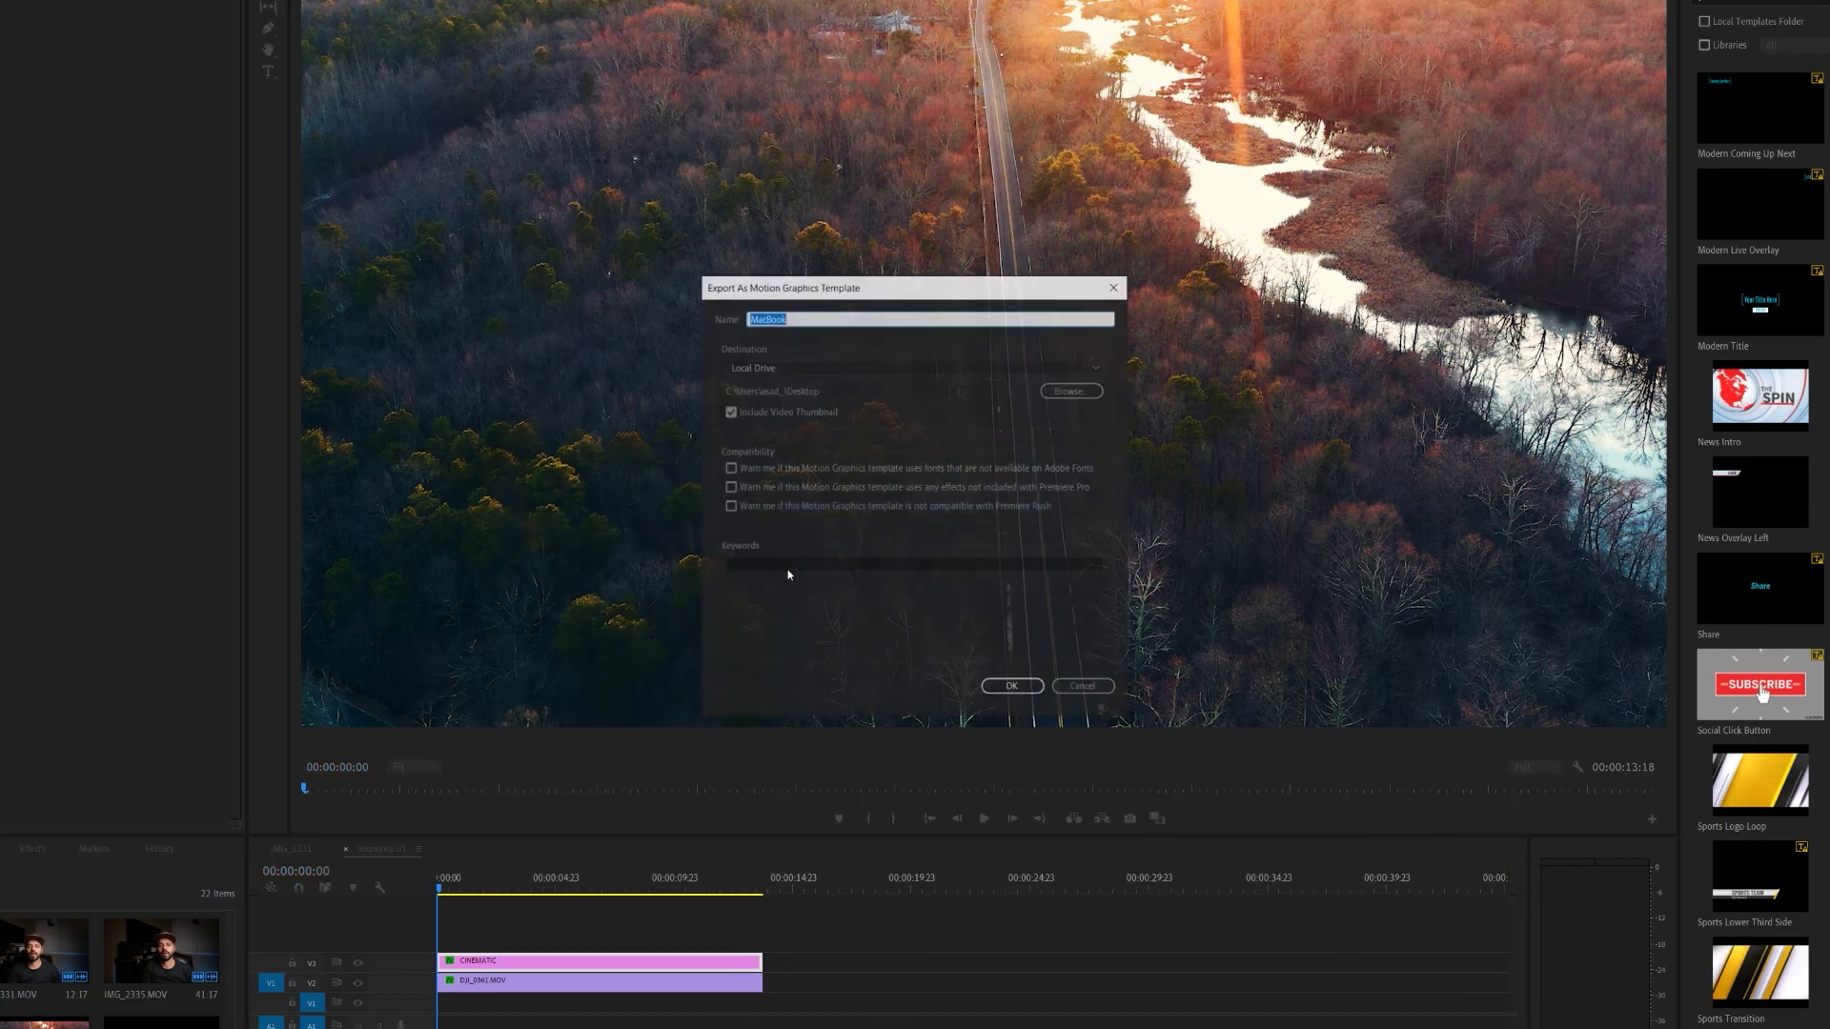
pyautogui.click(1068, 391)
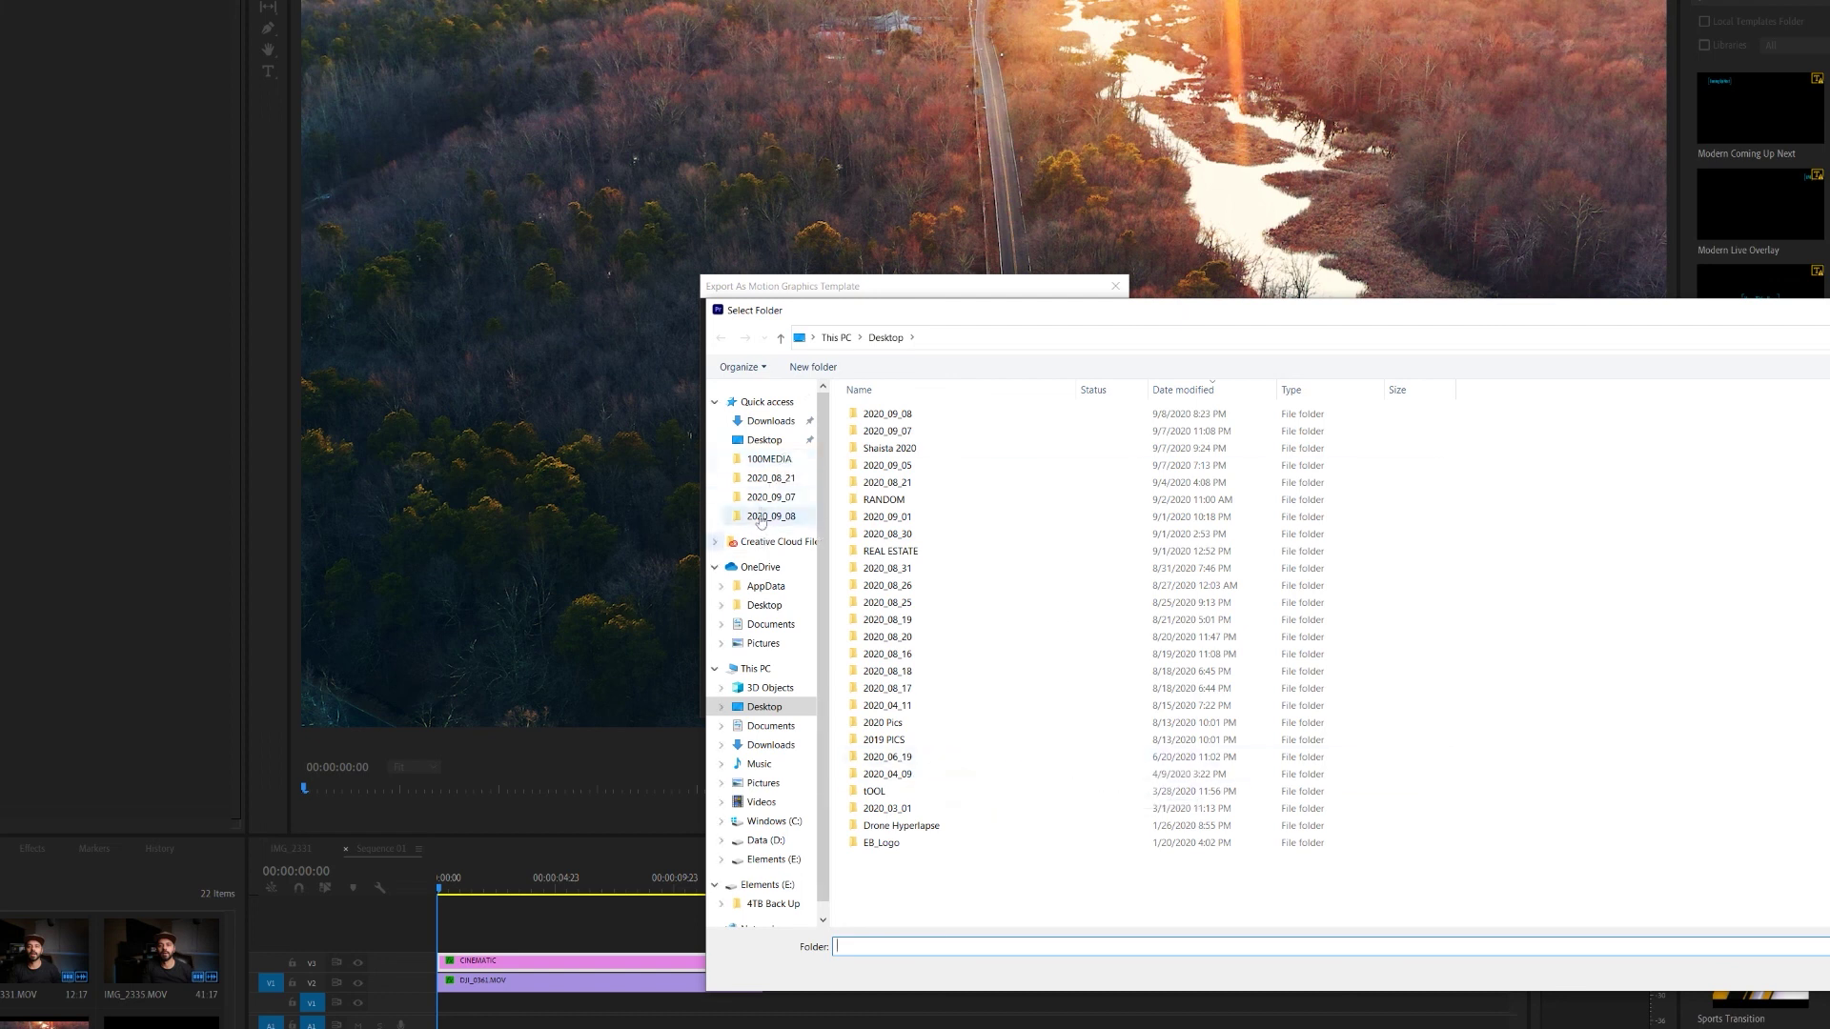
pyautogui.click(764, 439)
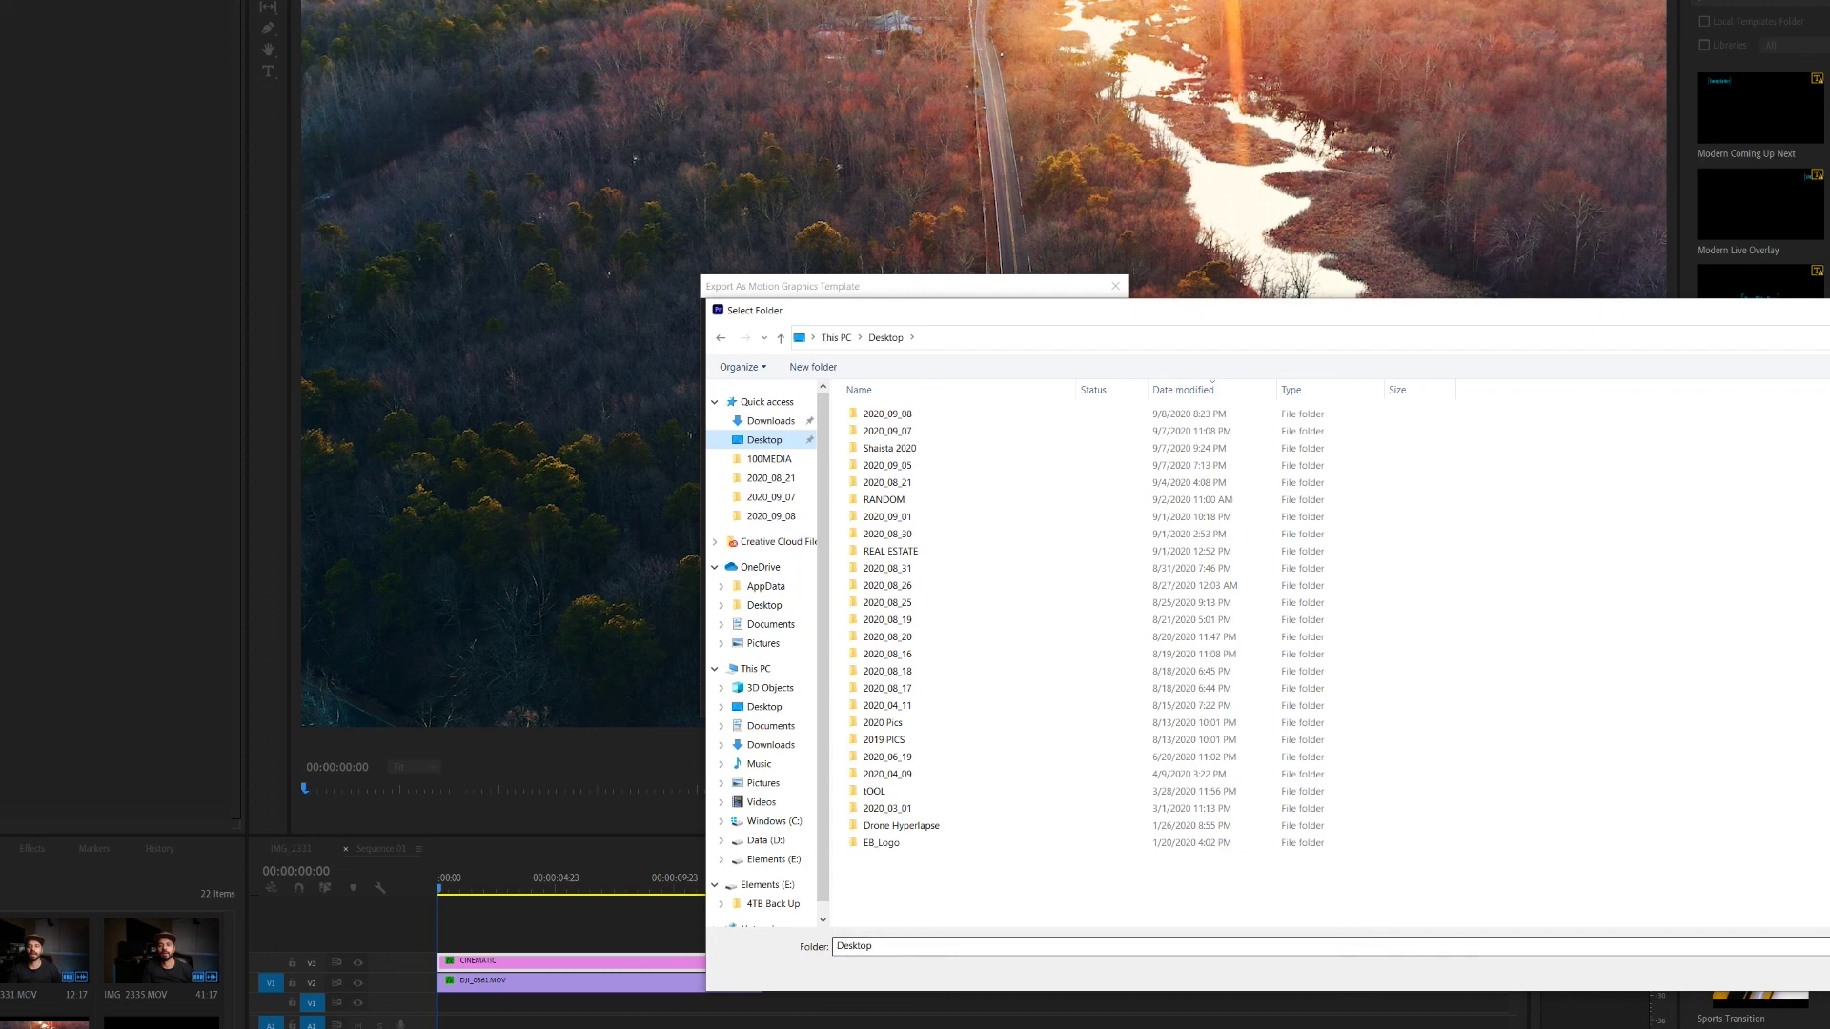
pyautogui.click(1811, 981)
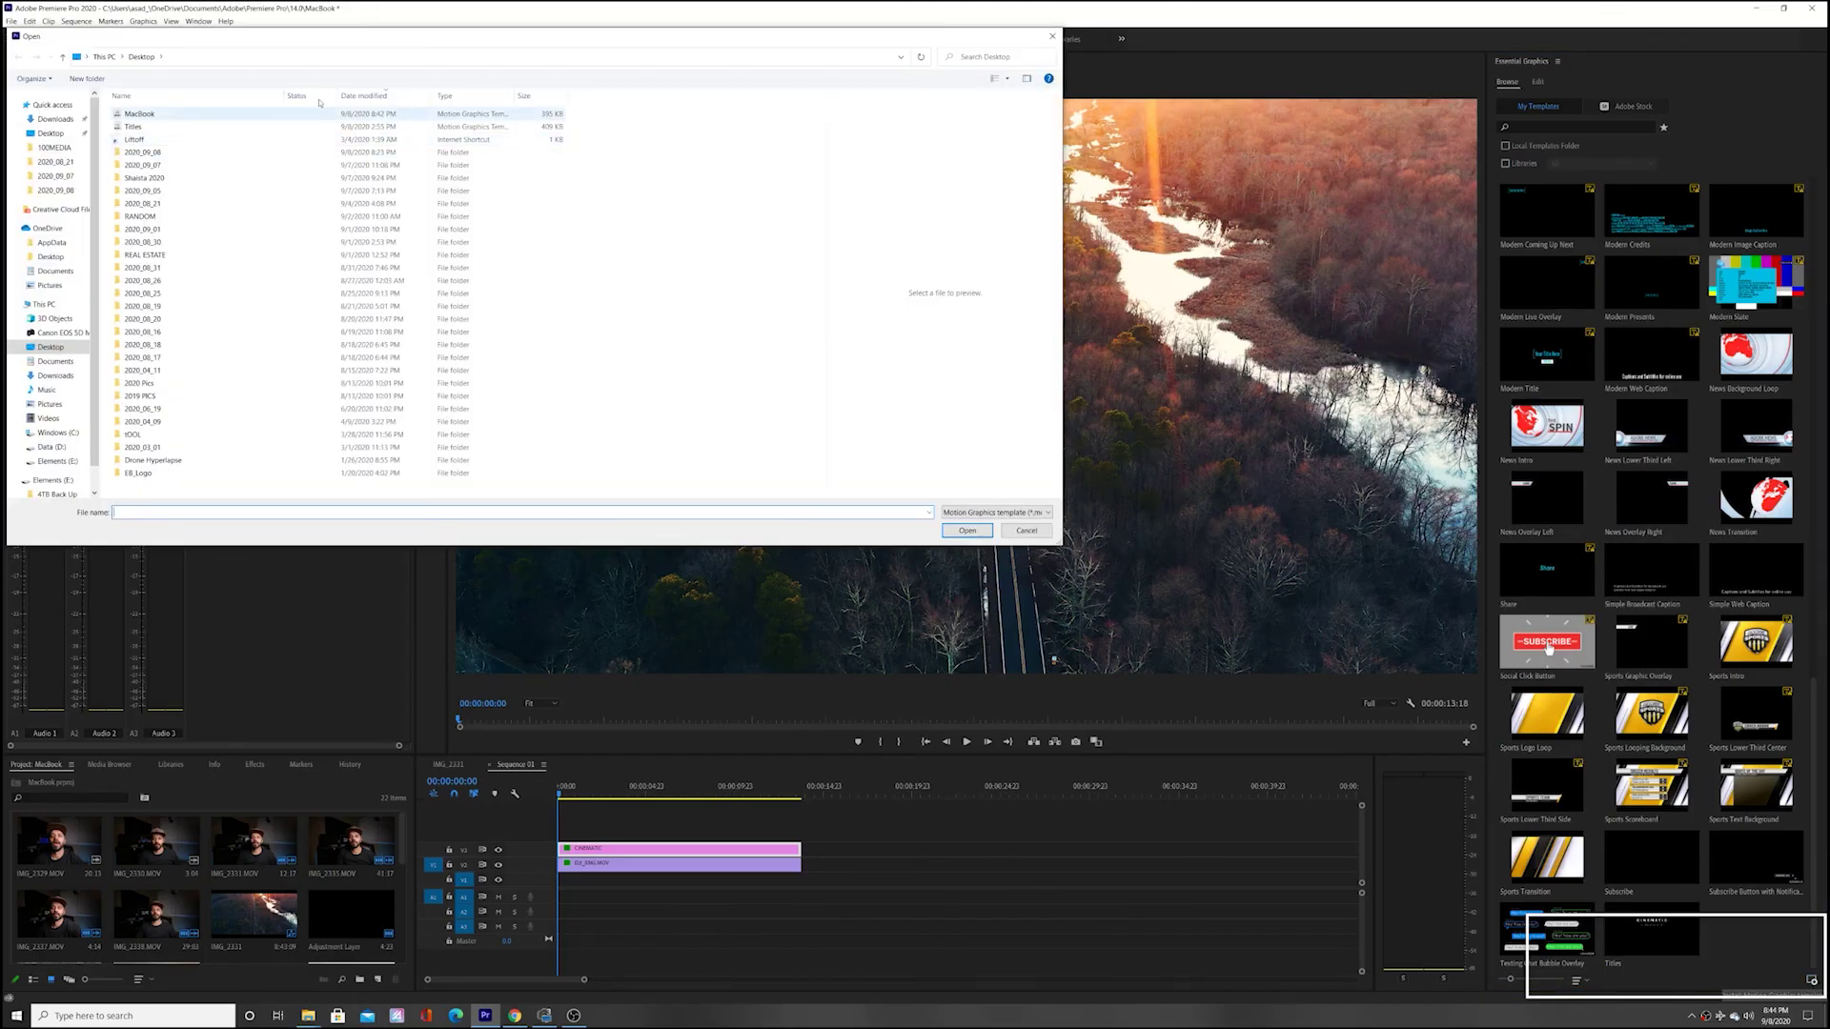
# Import Titles.mogrt and select the Titles template in the Essential Graphics library.
pyautogui.doubleClick(133, 127)
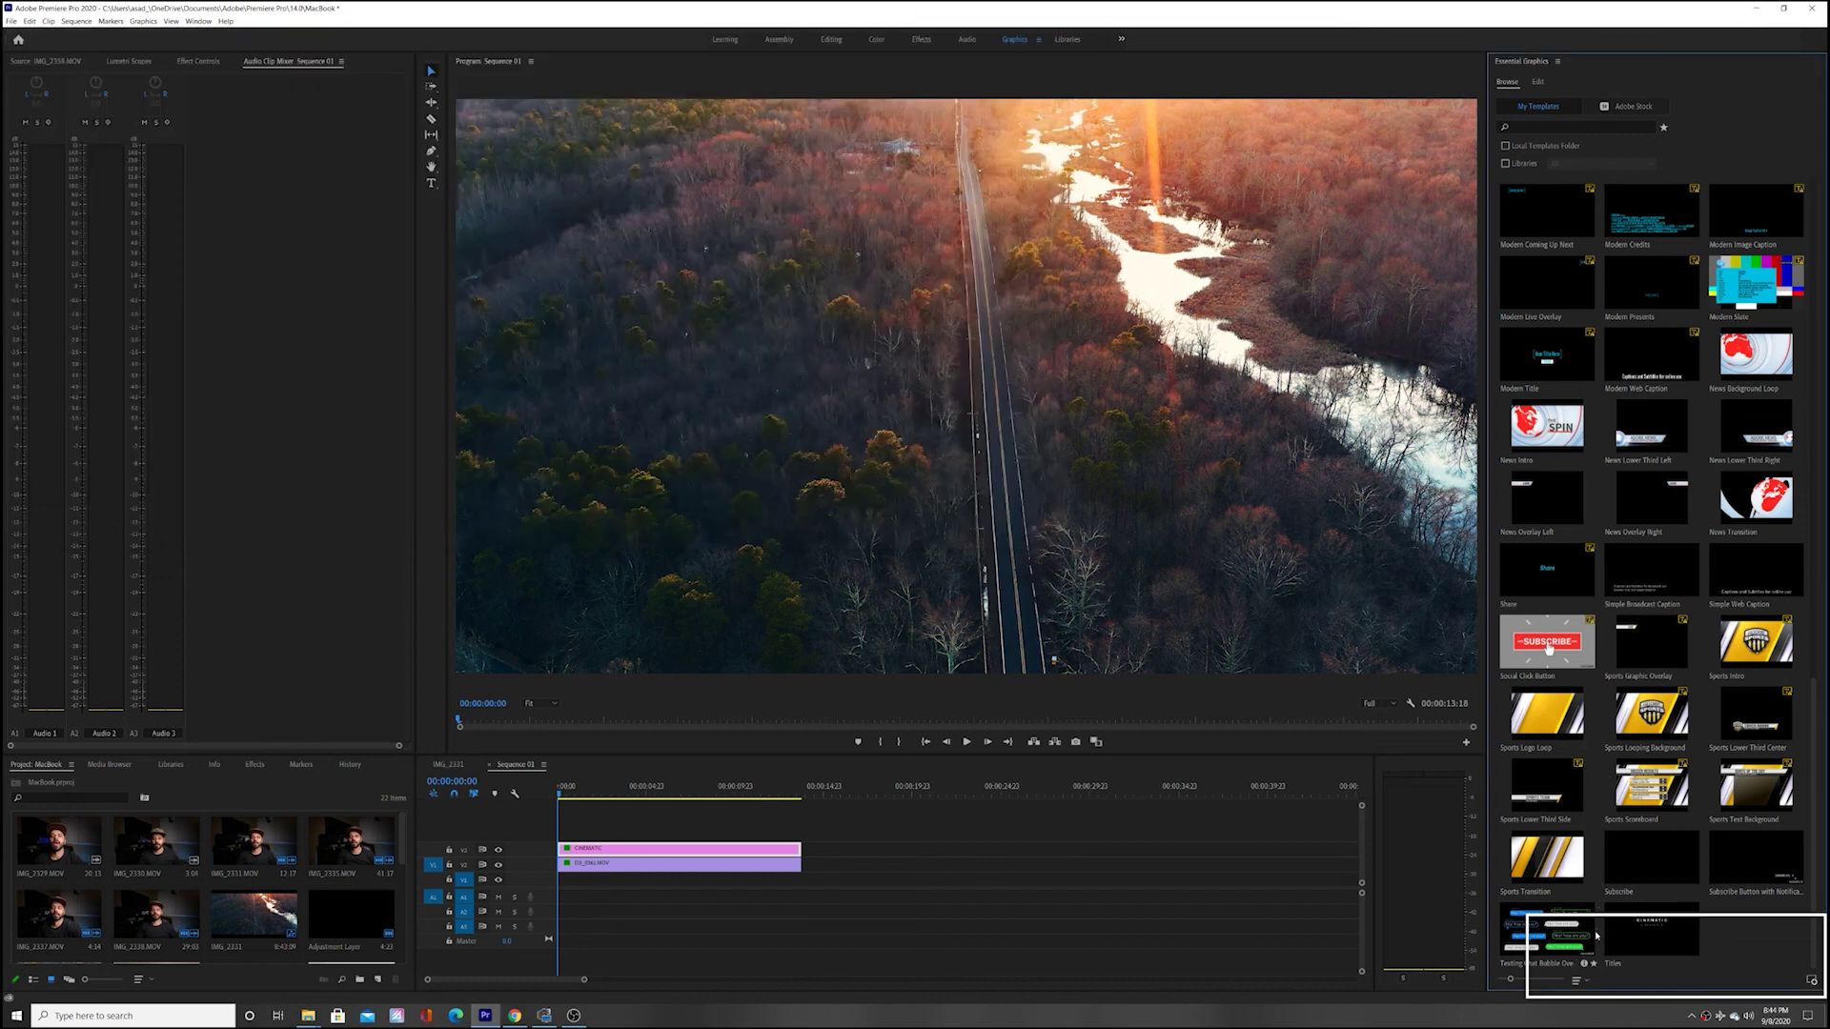
pyautogui.click(1651, 917)
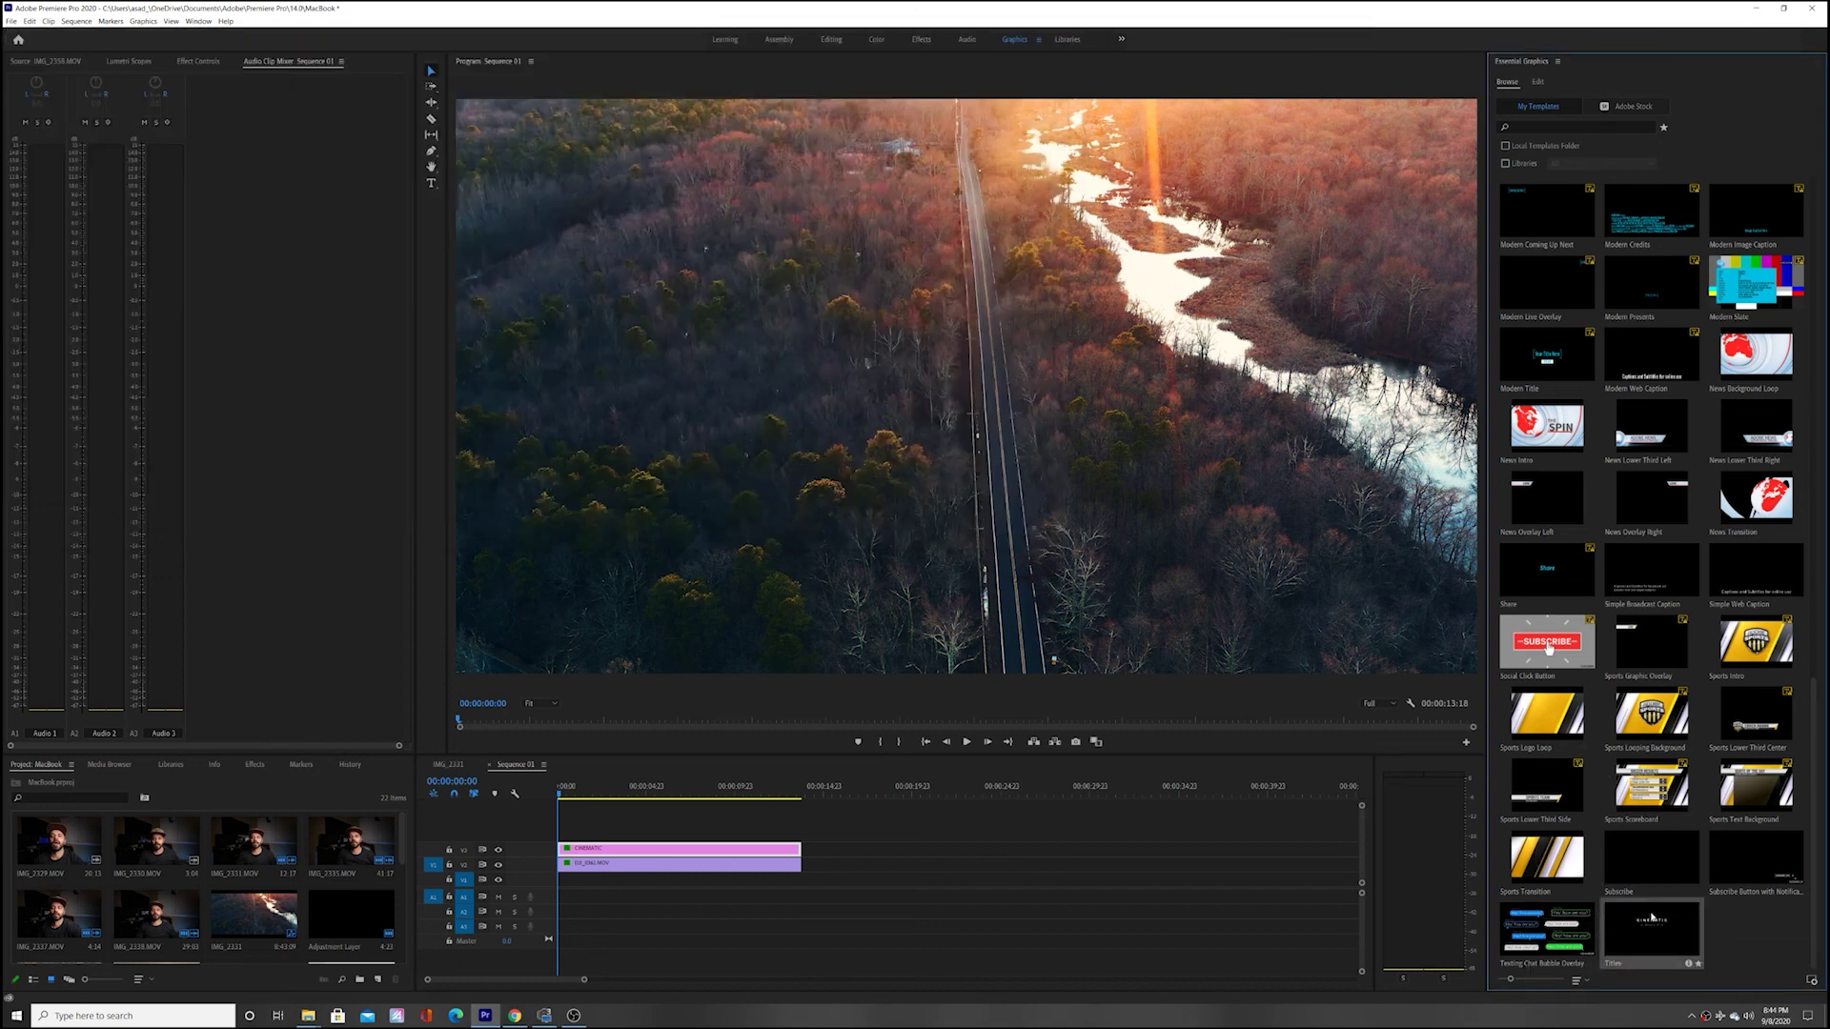